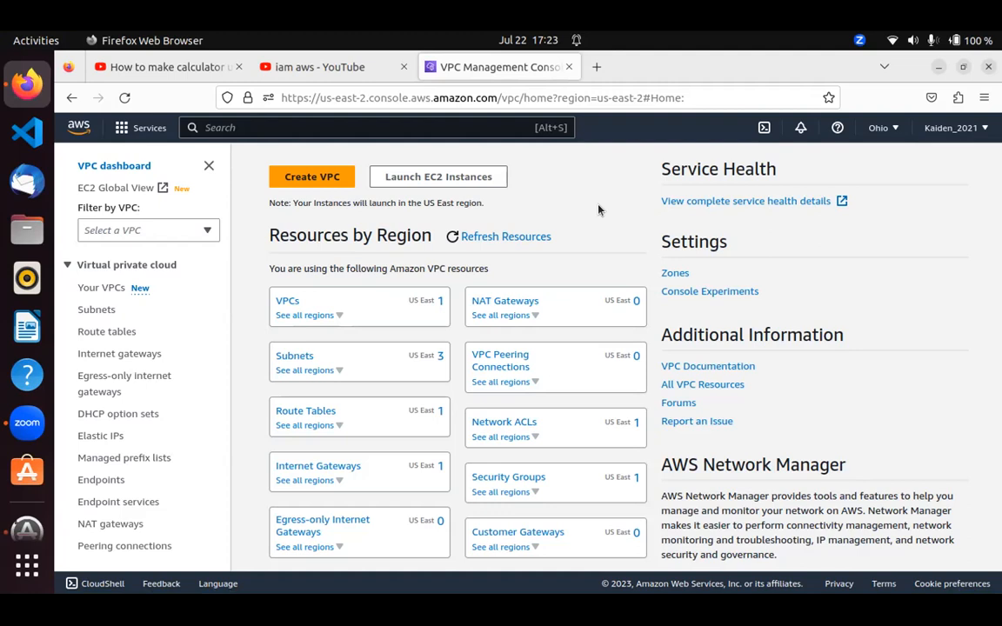
# - Start creating a VPC with its networking resources and set the auto-generated name tag to CFTE_01
pyautogui.click(327, 184)
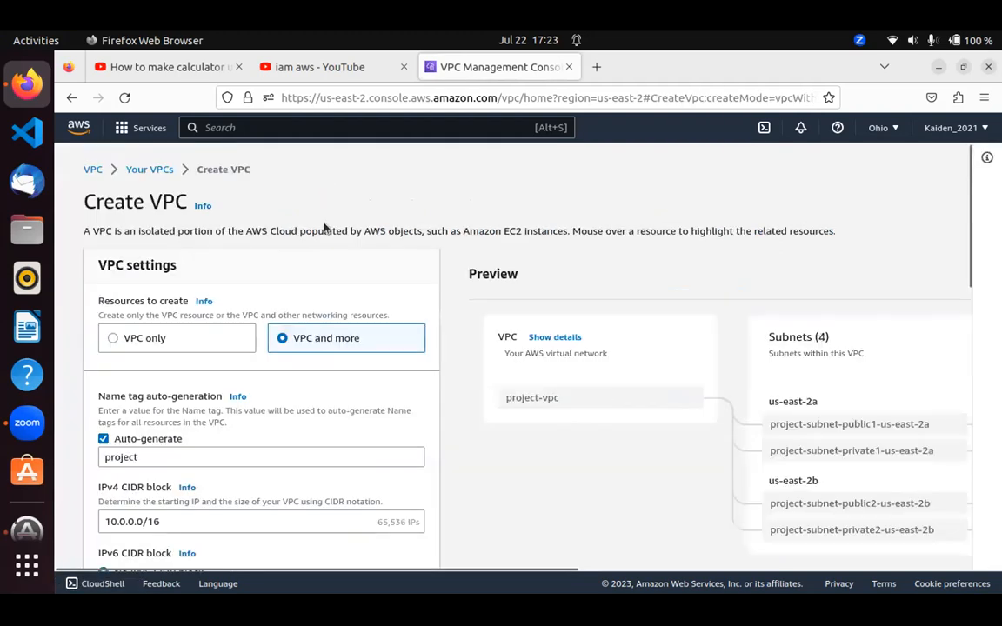
pyautogui.scroll(-3, 327, 231)
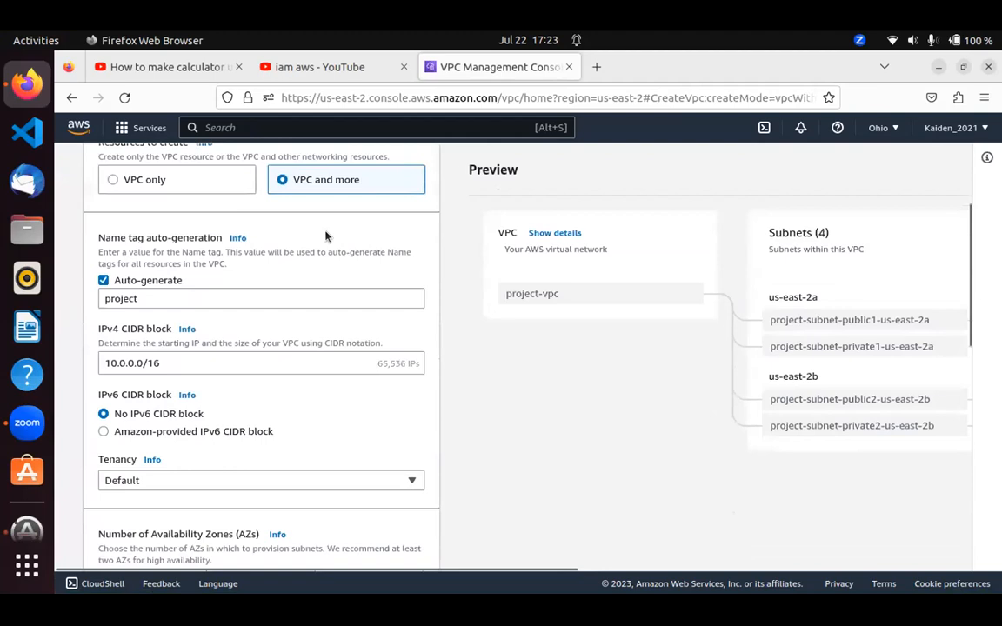
pyautogui.scroll(2, 326, 235)
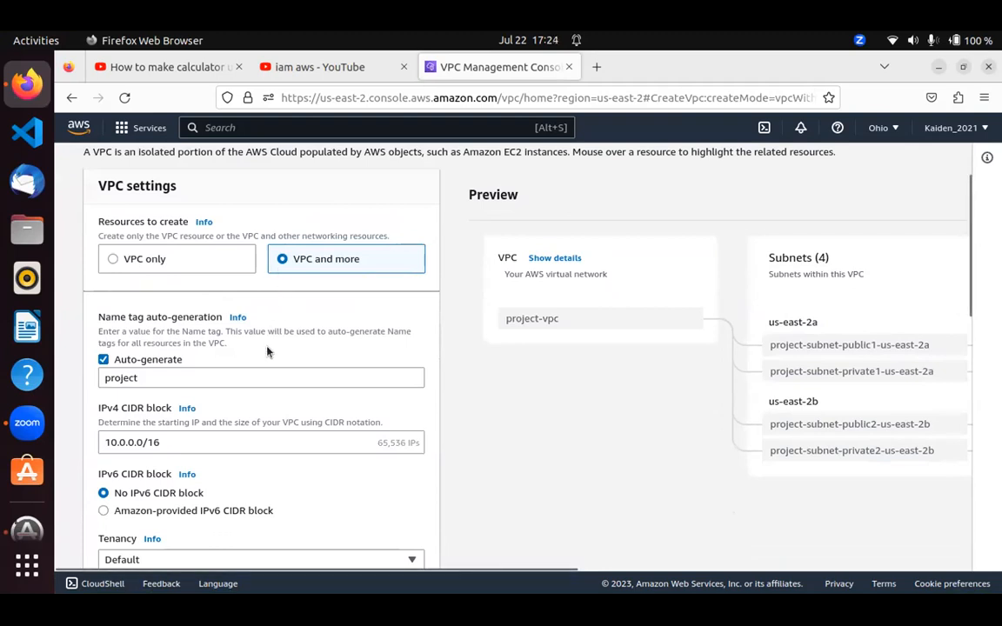
pyautogui.scroll(-2, 267, 351)
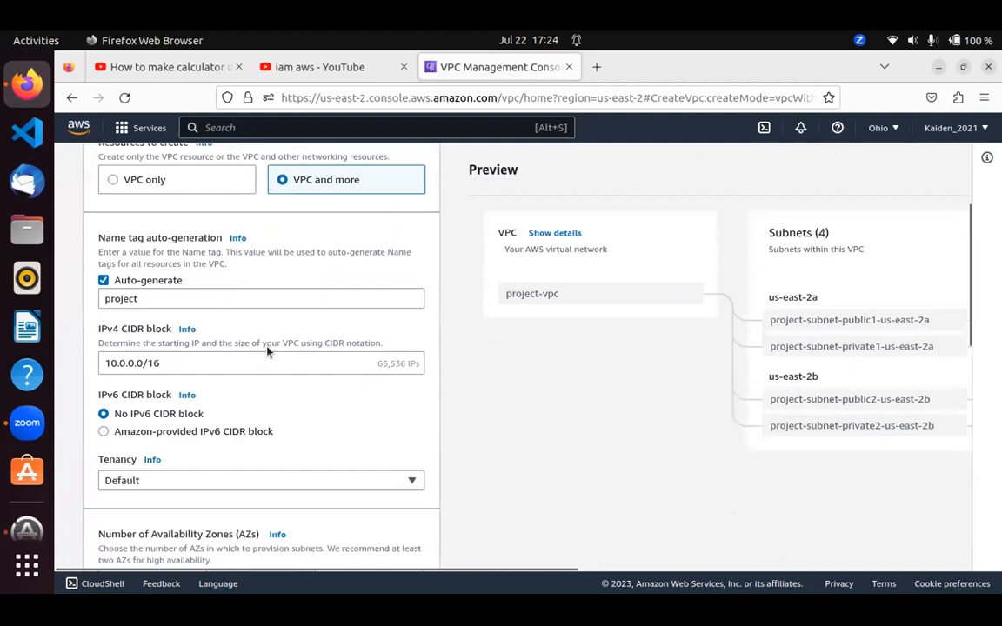
pyautogui.click(141, 299)
pyautogui.press('BackSpace')
pyautogui.press('BackSpace')
pyautogui.press('BackSpace')
pyautogui.press('BackSpace')
pyautogui.press('BackSpace')
pyautogui.press('BackSpace')
pyautogui.press('BackSpace')
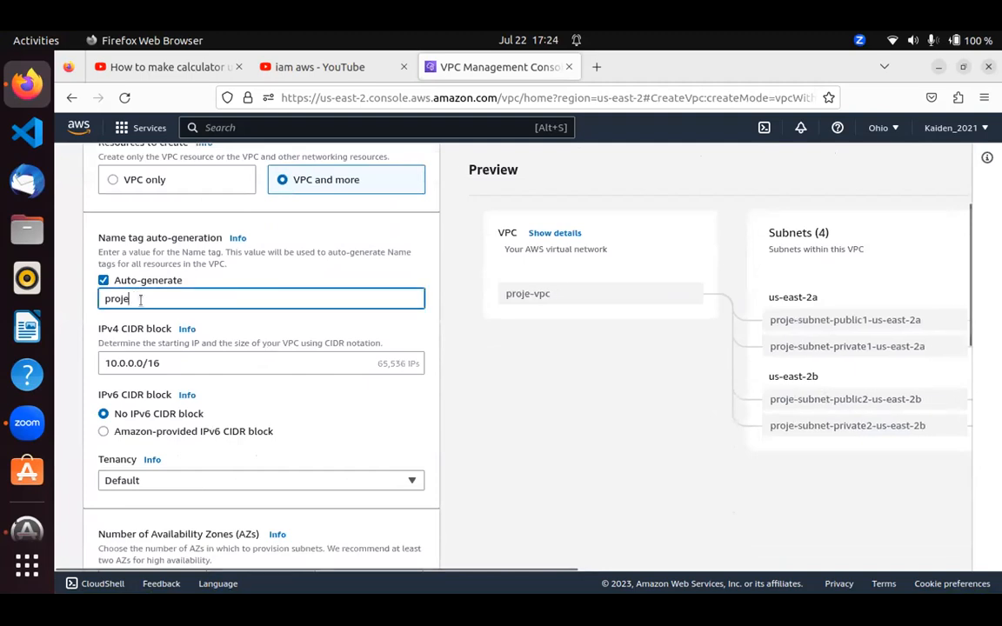
pyautogui.write('CFTE')
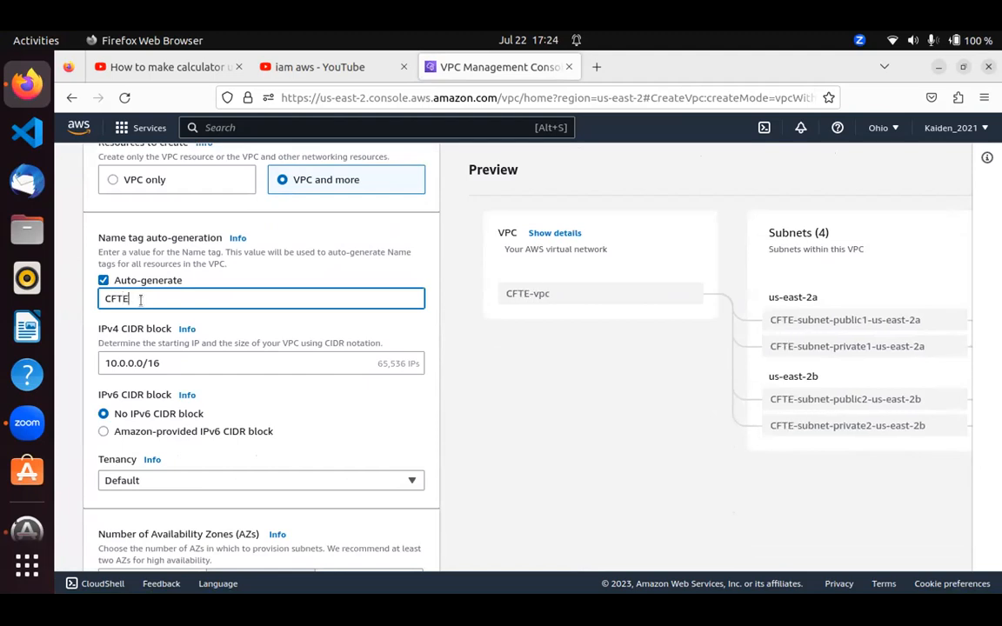
pyautogui.write('_01')
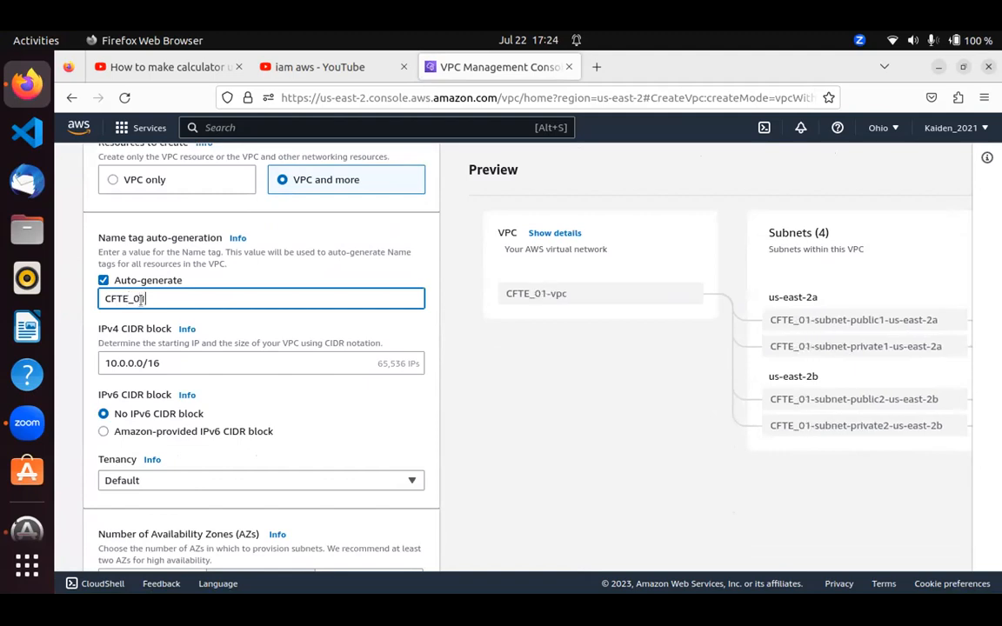
# - Change the auto-generated name tag to CFTE_PROJECT1
pyautogui.press('BackSpace')
pyautogui.press('BackSpace')
pyautogui.write('Pr')
pyautogui.press('BackSpace')
pyautogui.press('BackSpace')
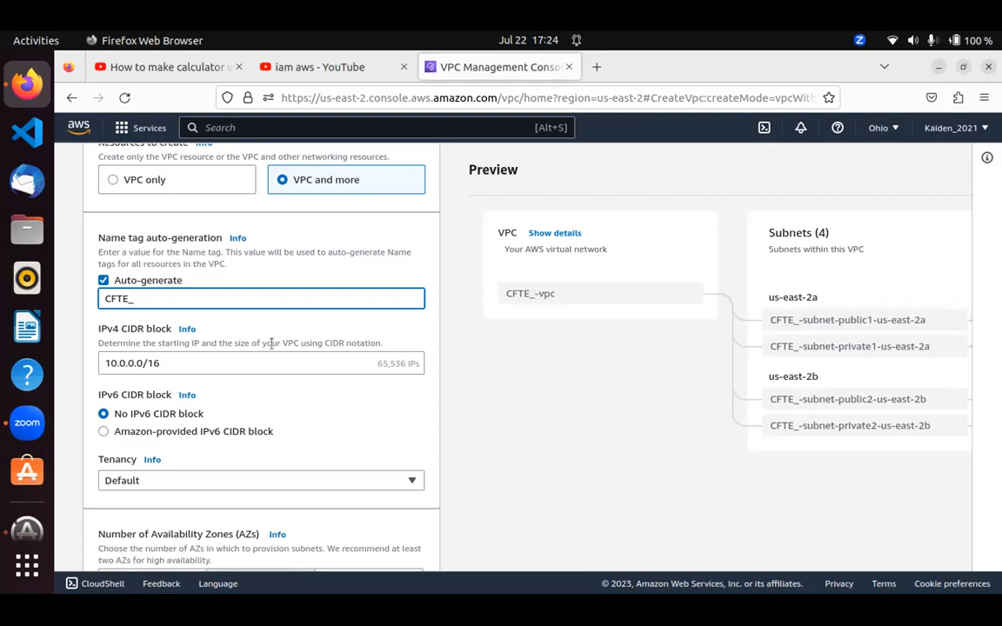
pyautogui.write('PROJE')
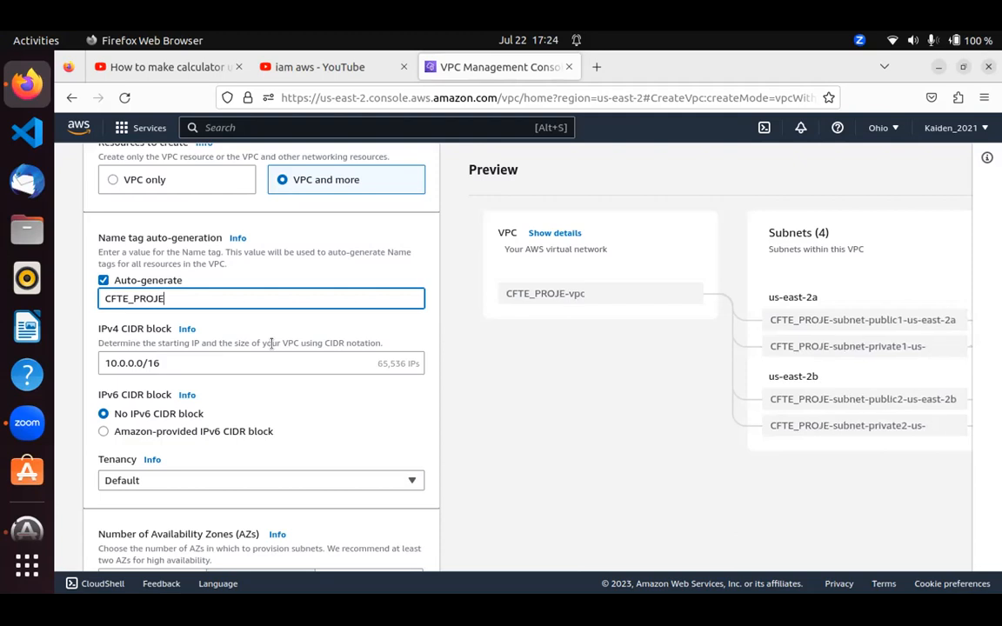
pyautogui.write('CT1')
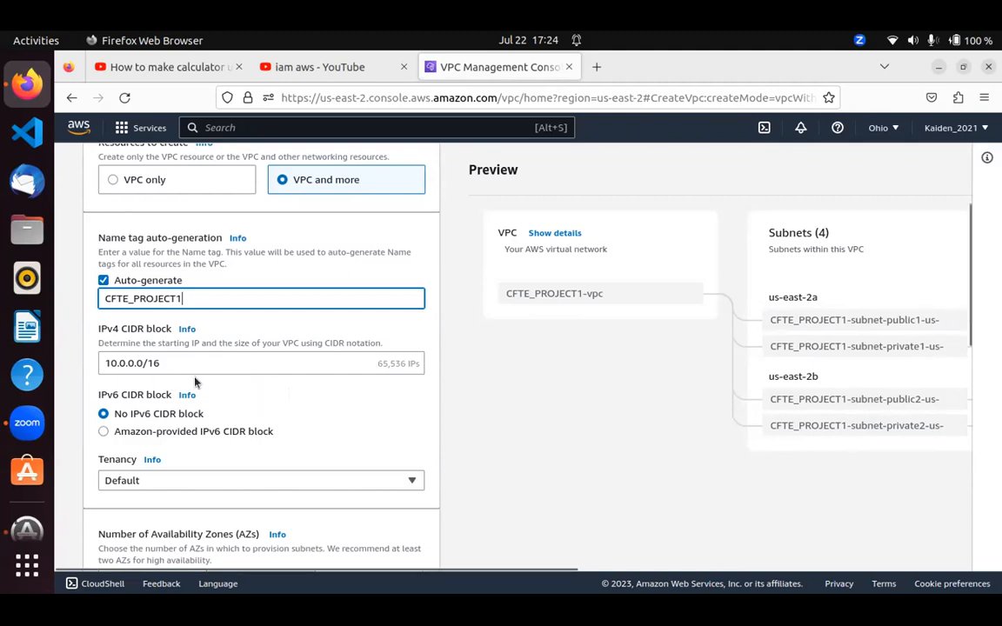
# - Check the tenancy choices for the VPC and select Default
pyautogui.scroll(-2, 240, 387)
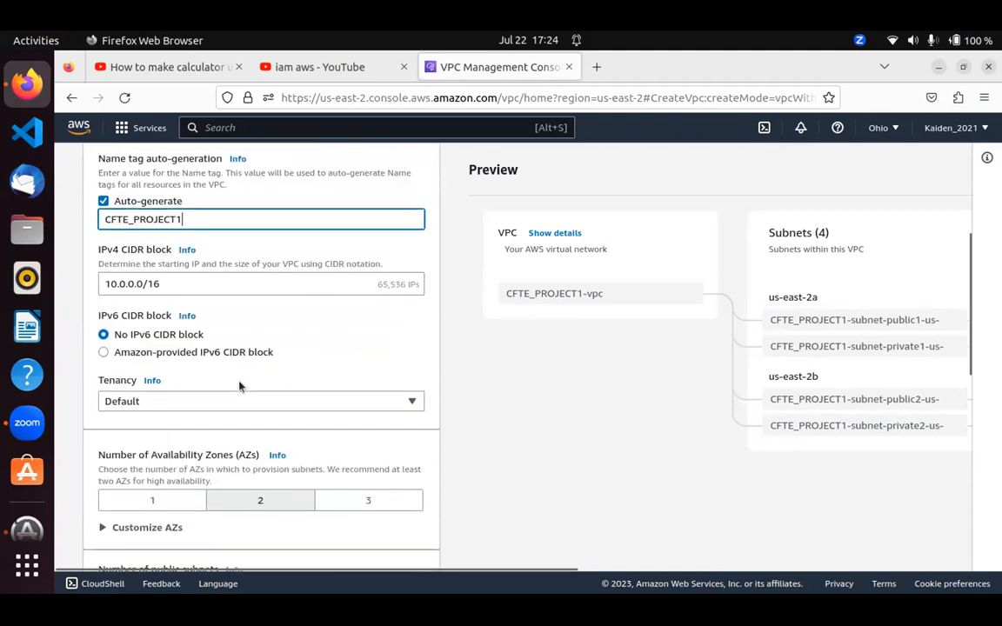
pyautogui.scroll(-2, 240, 387)
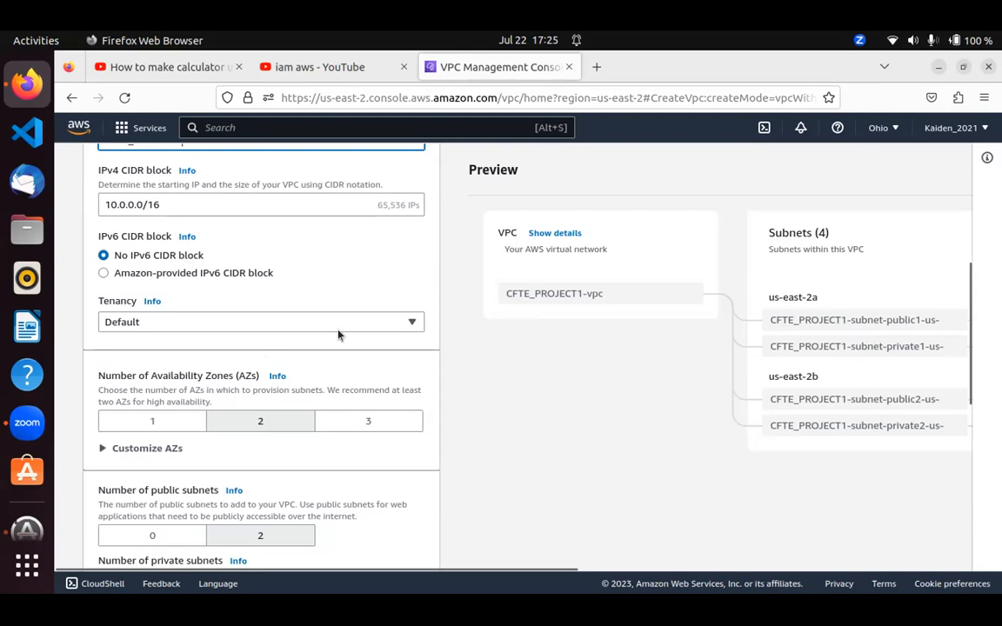
pyautogui.scroll(-2, 339, 336)
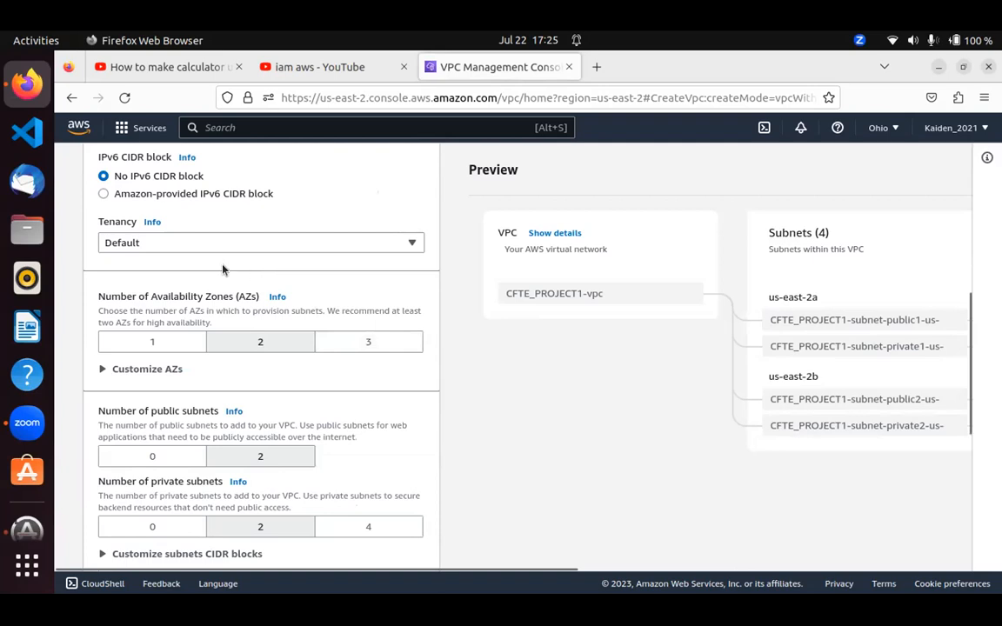
pyautogui.click(416, 247)
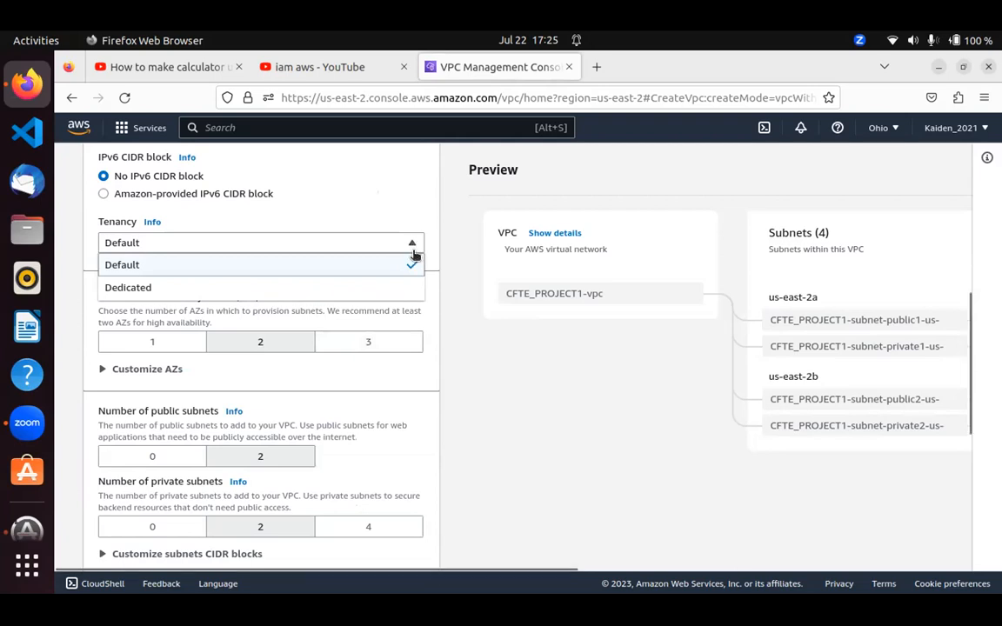
pyautogui.click(383, 268)
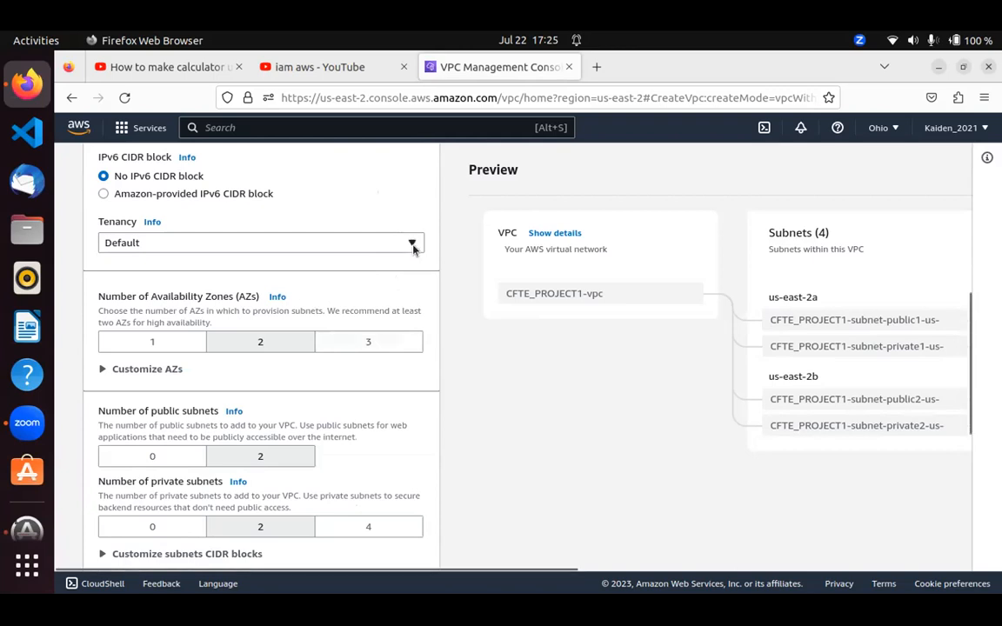
pyautogui.click(413, 247)
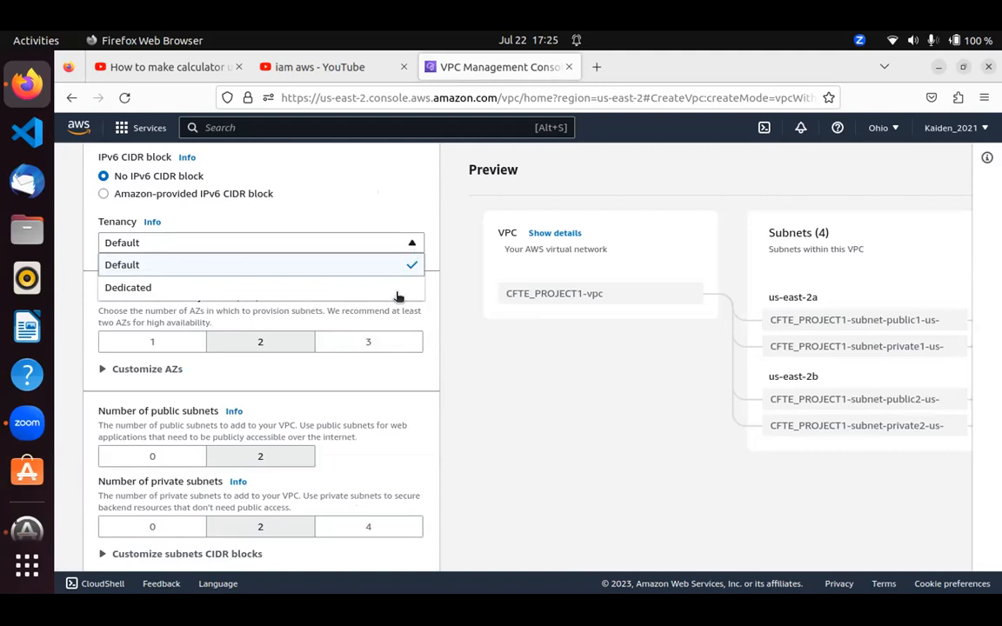
pyautogui.click(396, 267)
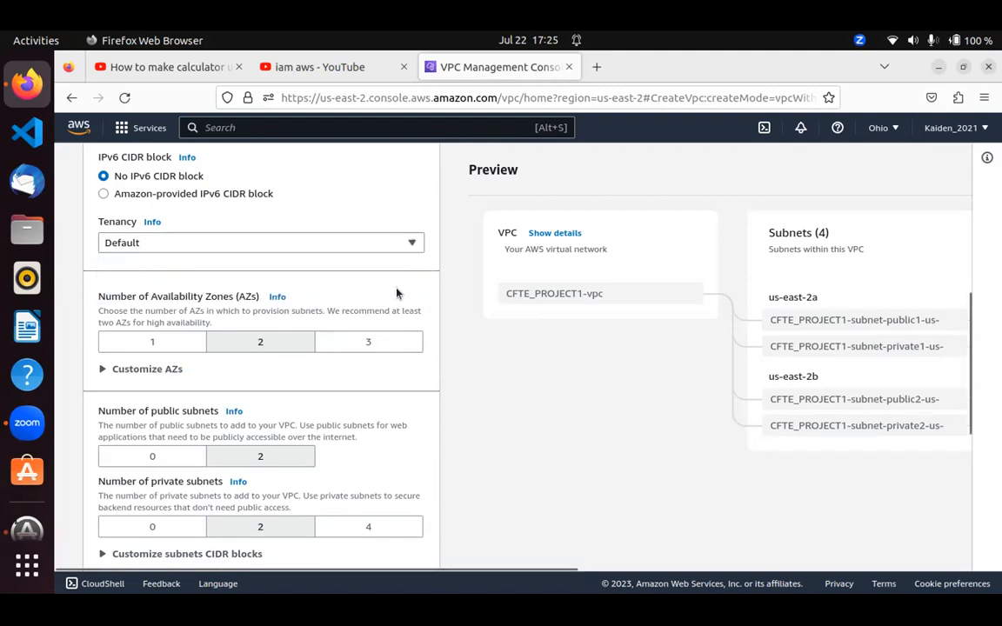
# - Look over the available AWS regions and set the number of Availability Zones to 1
pyautogui.scroll(-2, 397, 293)
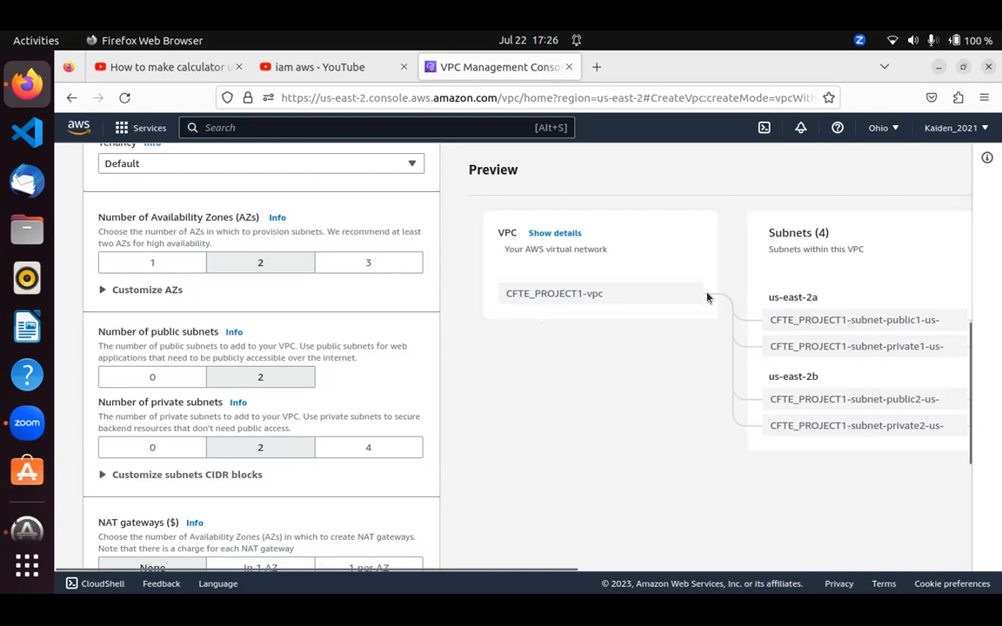
pyautogui.click(881, 131)
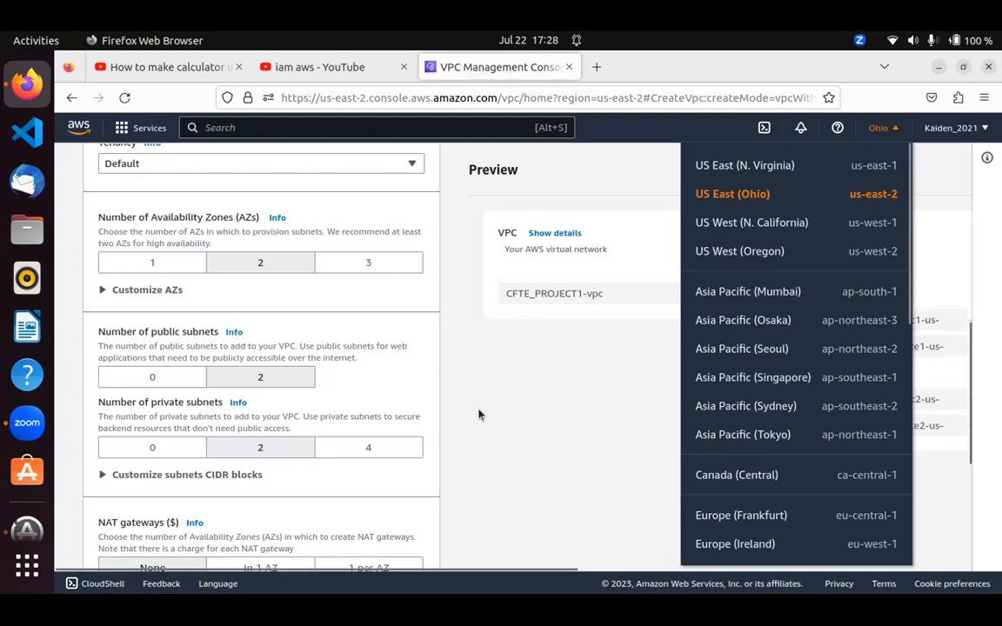
pyautogui.click(257, 269)
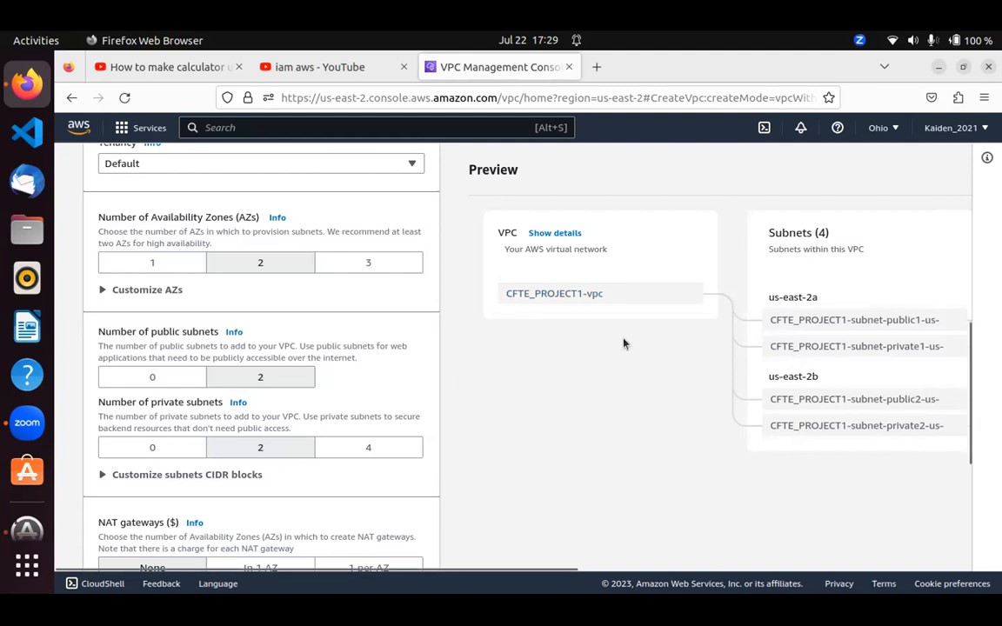
pyautogui.click(159, 264)
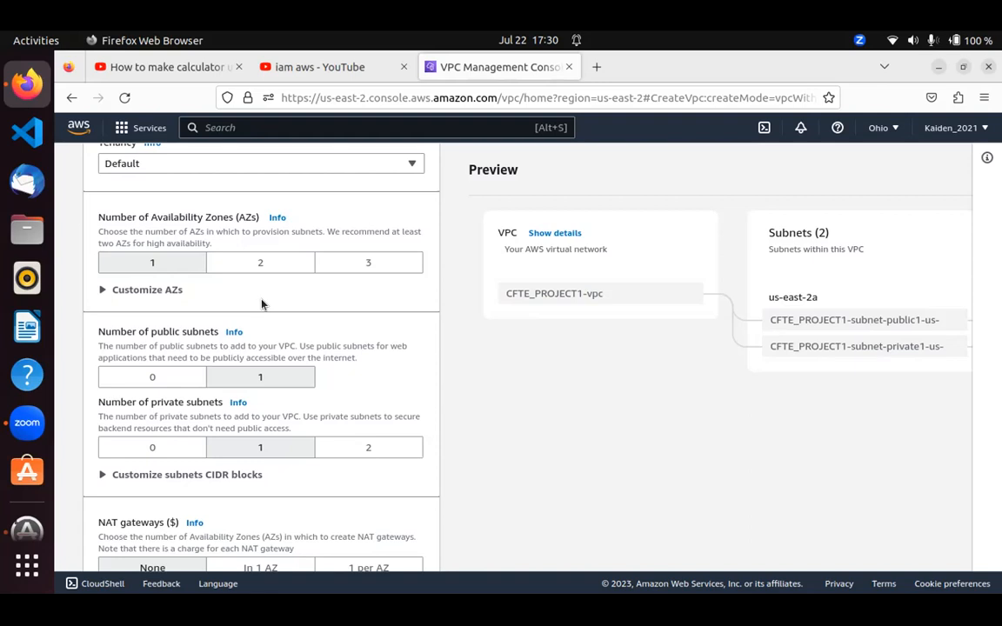
pyautogui.scroll(-3, 262, 303)
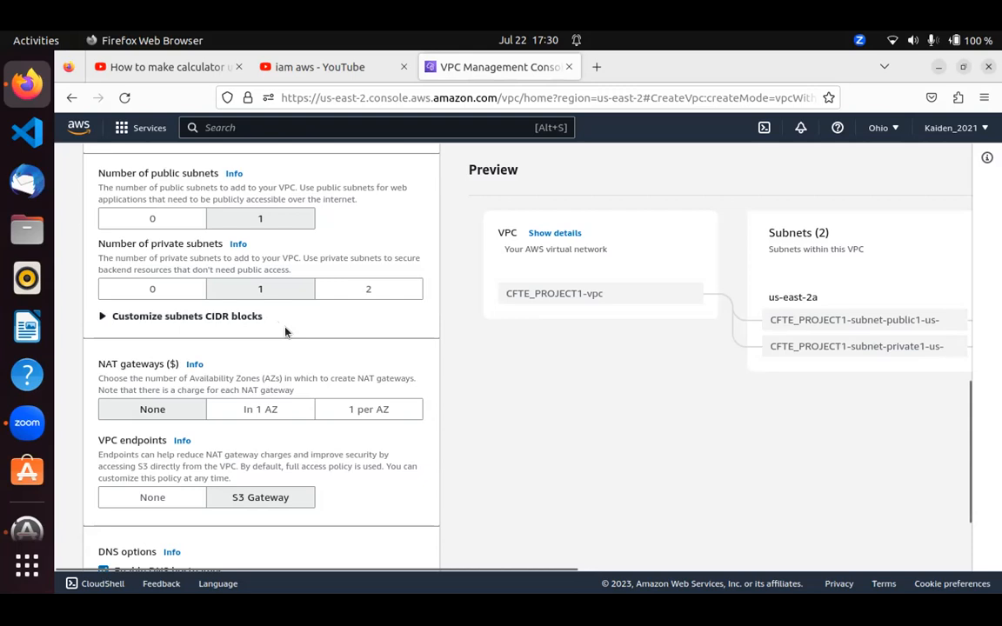
pyautogui.scroll(-2, 261, 366)
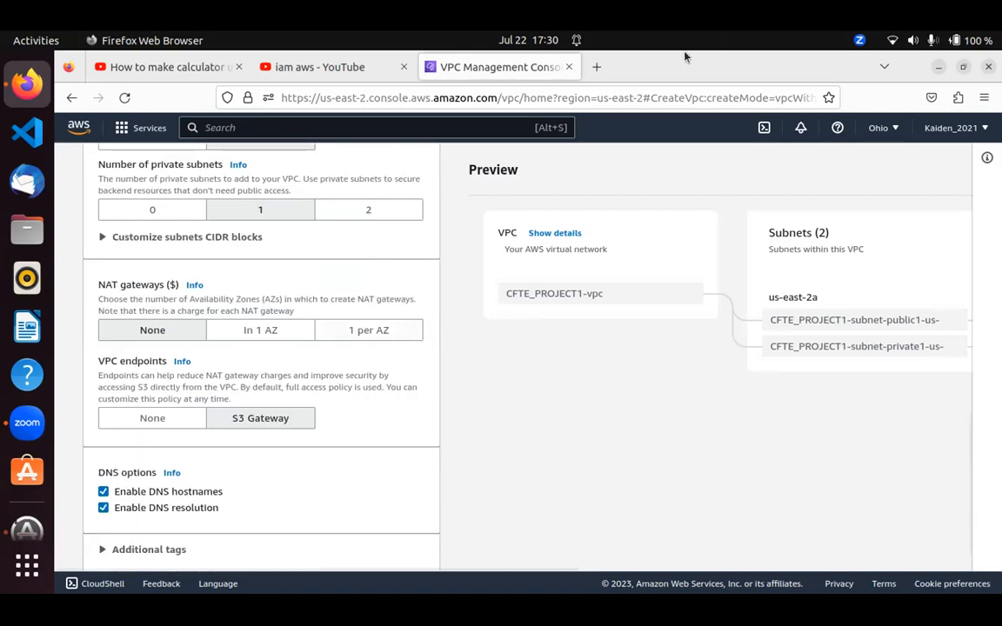
pyautogui.click(935, 40)
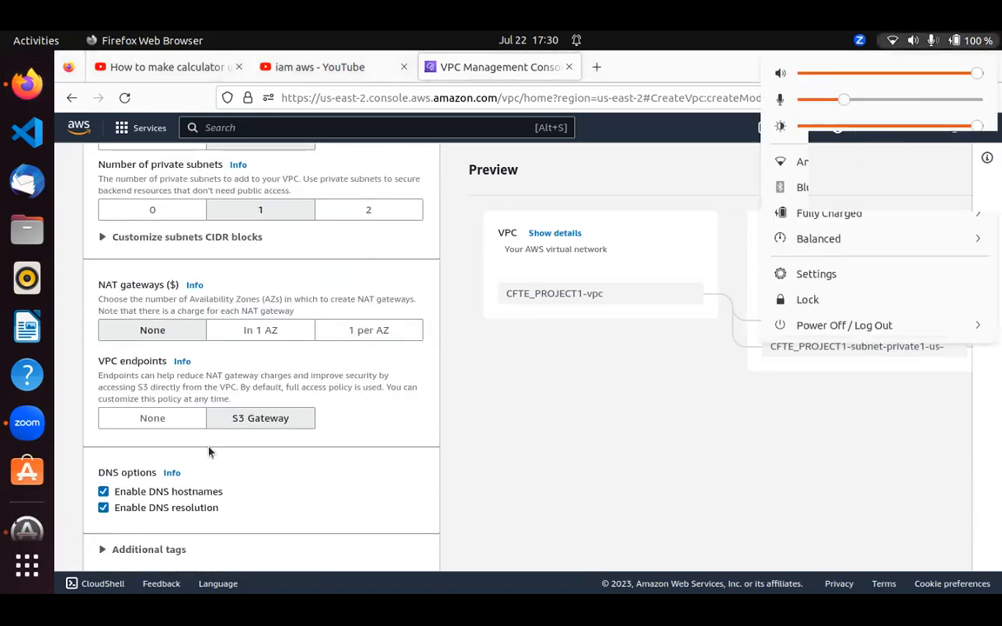
pyautogui.click(807, 162)
pyautogui.click(269, 358)
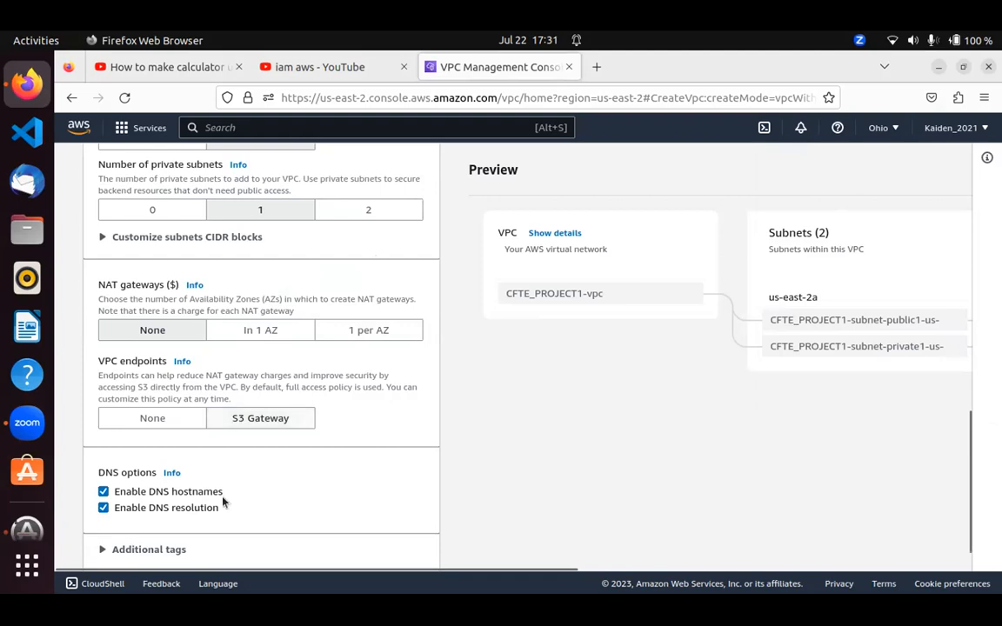
# - Create the VPC with the configured settings
pyautogui.scroll(-1, 225, 501)
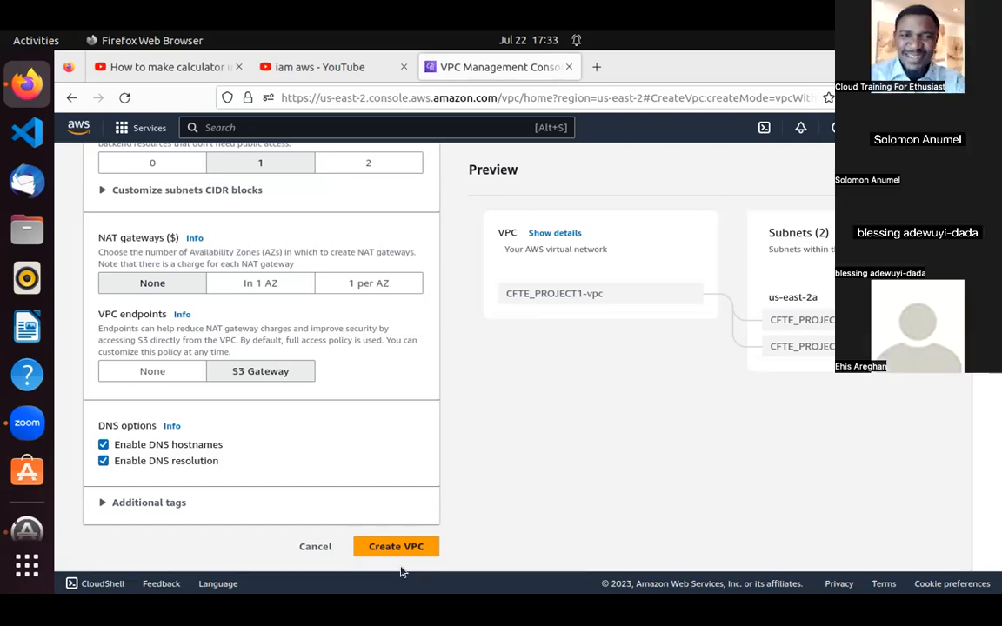
pyautogui.click(372, 546)
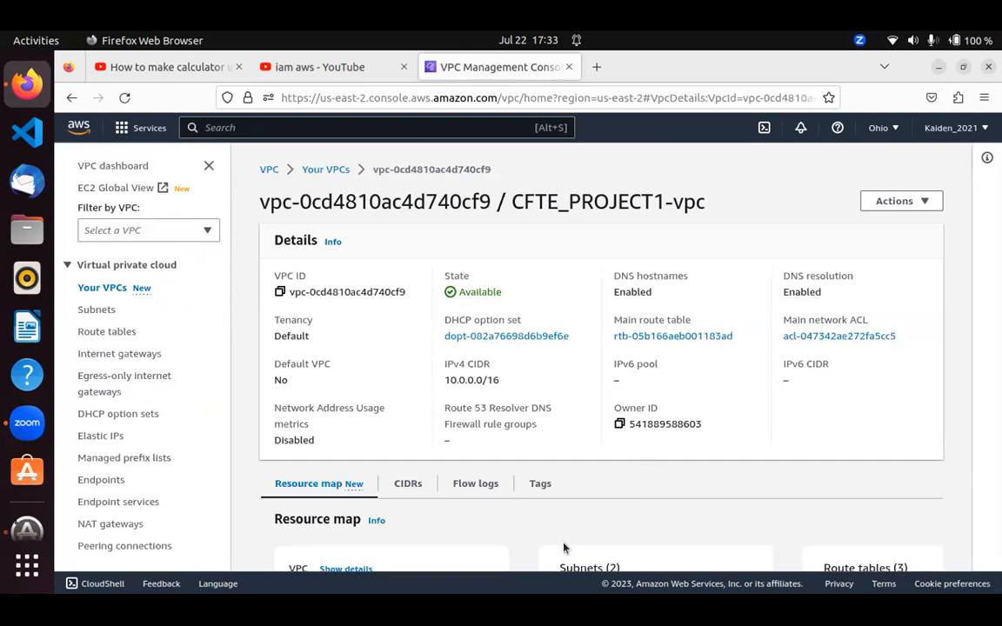
# - Examine the new VPC's resource map, including subnets, route tables and network connections, and its associated CIDRs
pyautogui.scroll(-2, 564, 546)
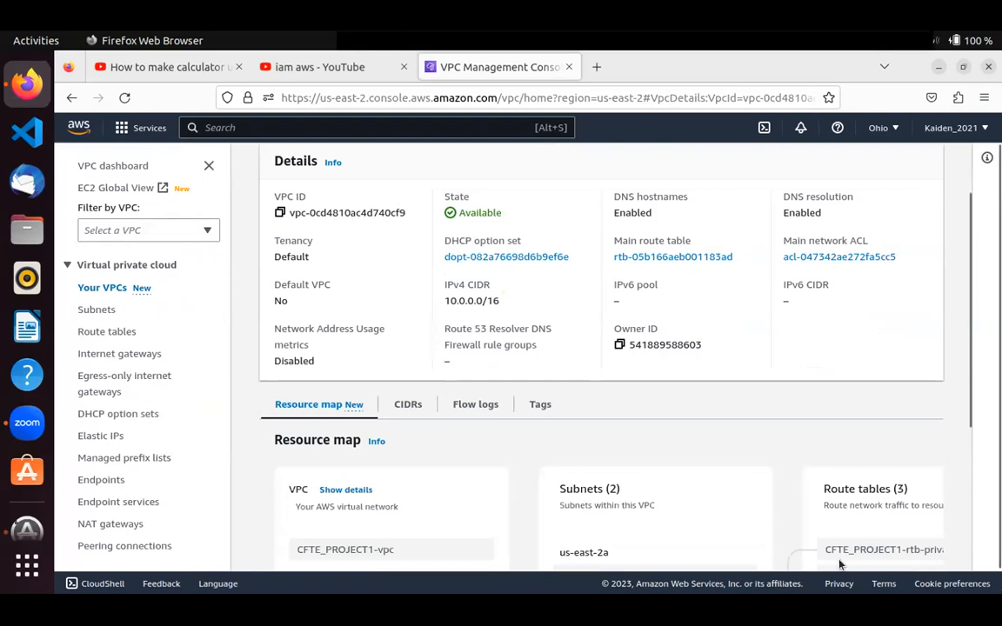
pyautogui.scroll(-5, 754, 491)
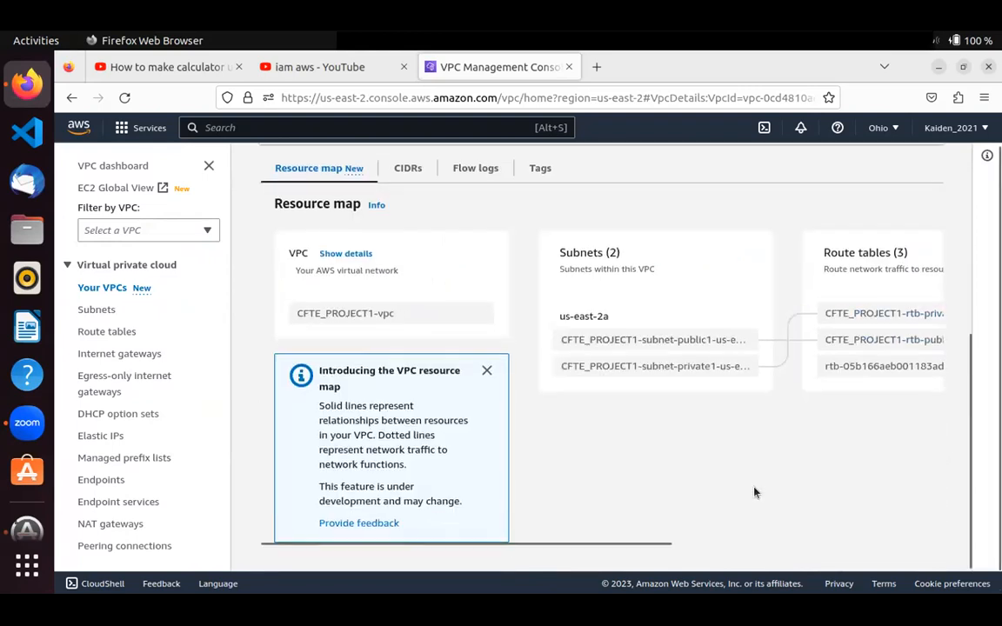
pyautogui.hscroll(6, 754, 492)
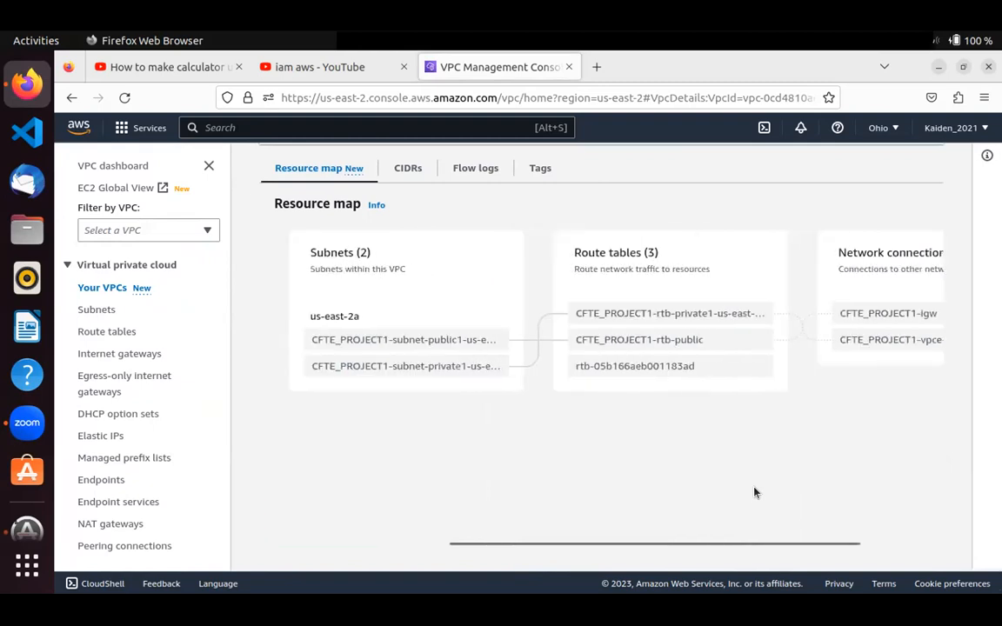
pyautogui.hscroll(-5, 754, 492)
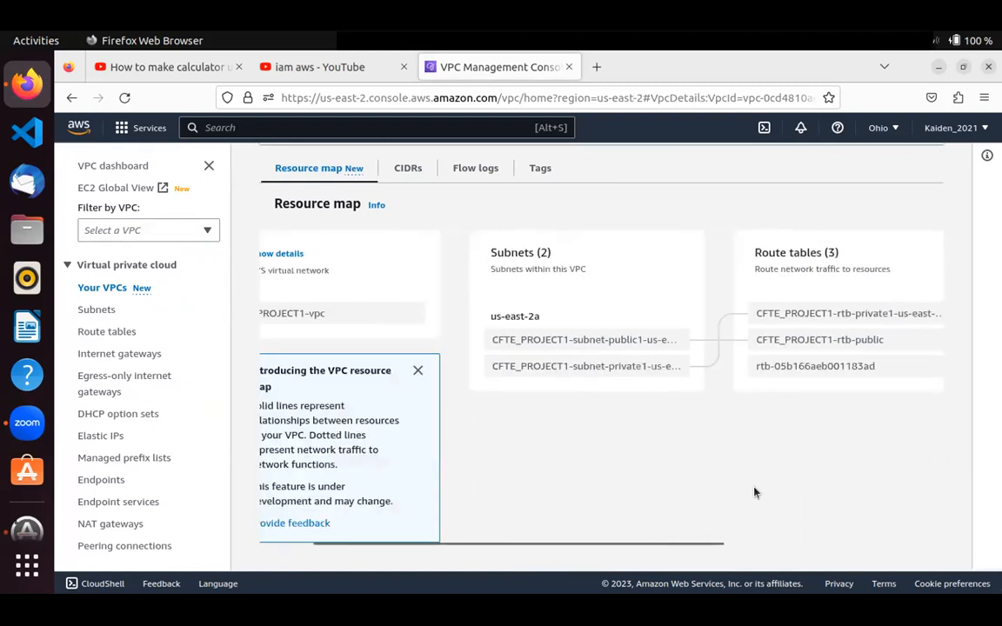
pyautogui.hscroll(-1, 531, 321)
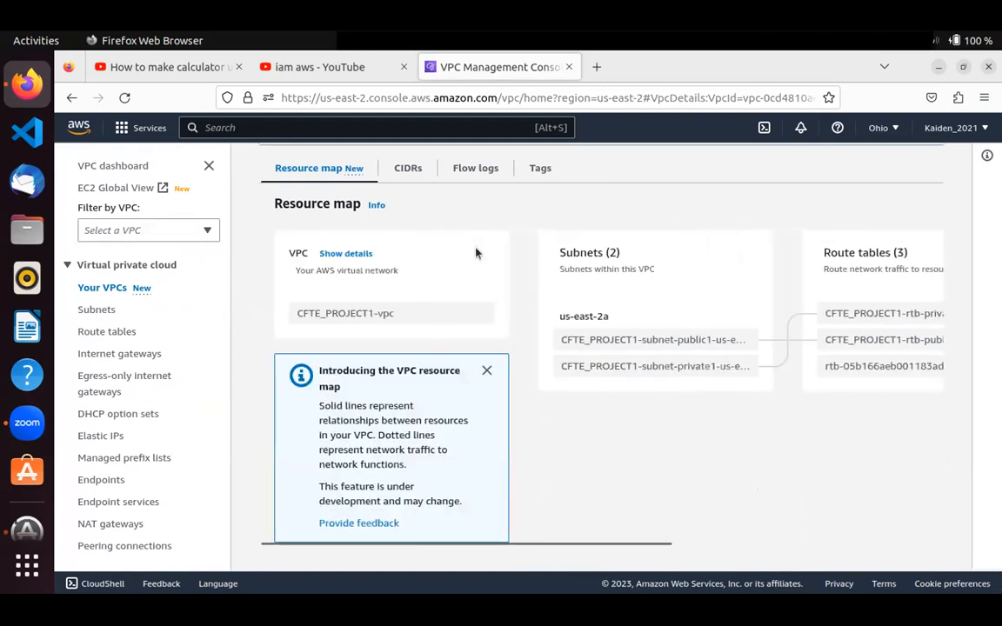
pyautogui.click(402, 175)
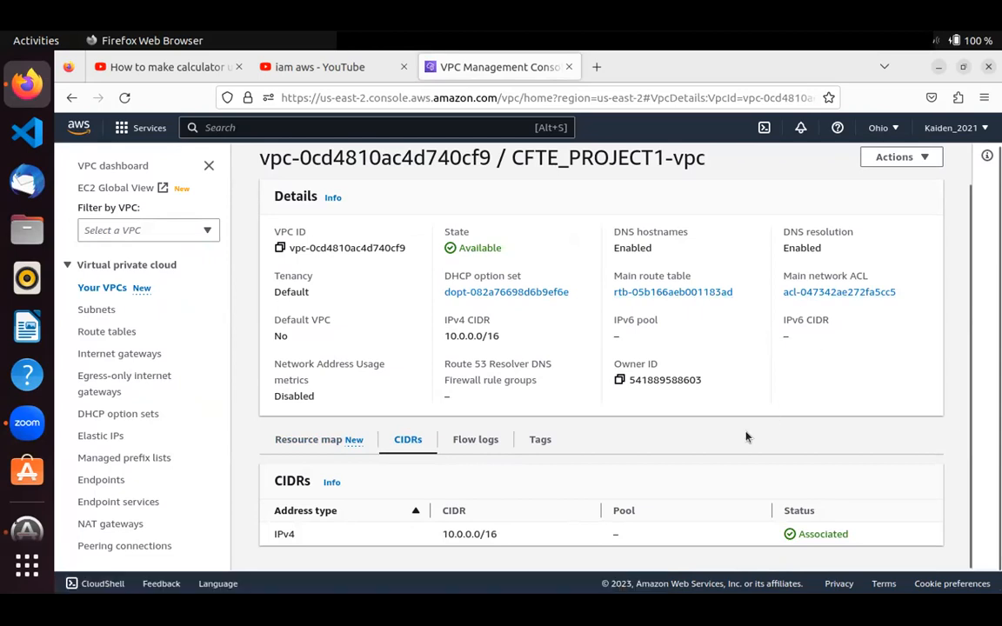
pyautogui.scroll(-1, 746, 437)
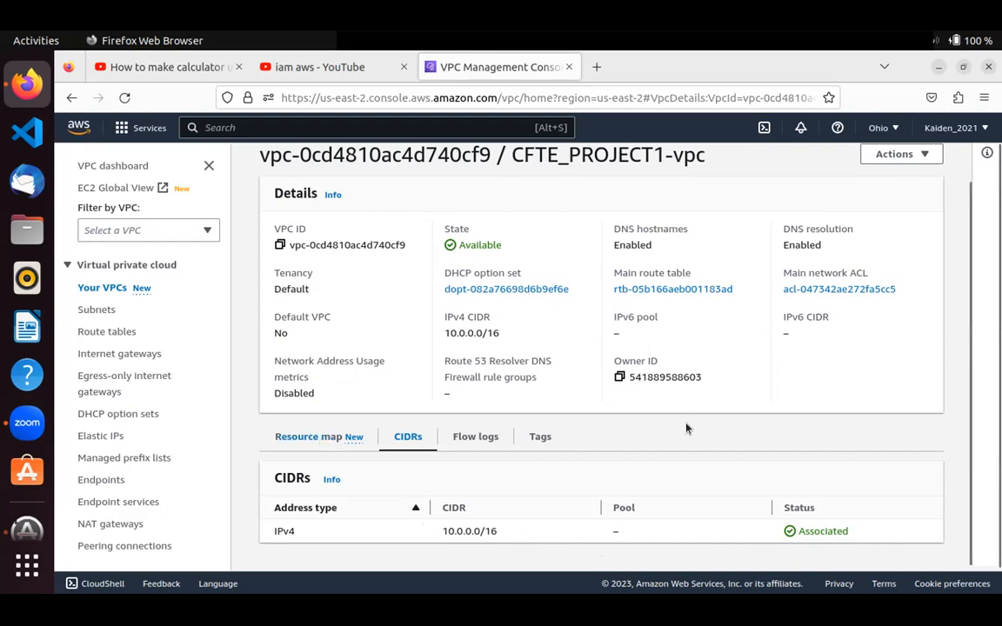
pyautogui.scroll(1, 684, 423)
pyautogui.scroll(-1, 685, 423)
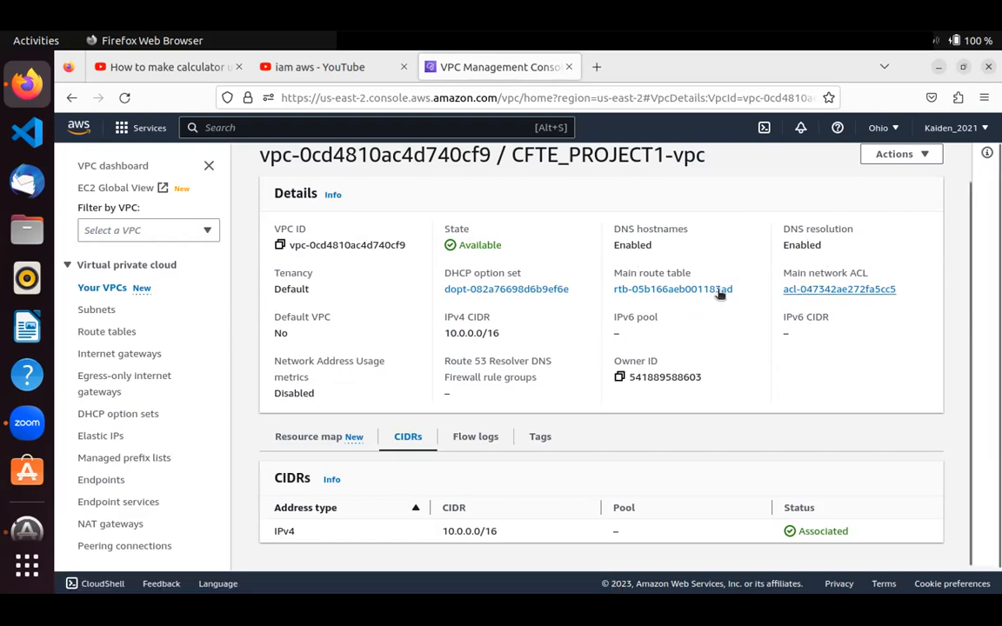
# - Open the VPC's main route table and examine its subnet associations and route propagation
pyautogui.click(715, 291)
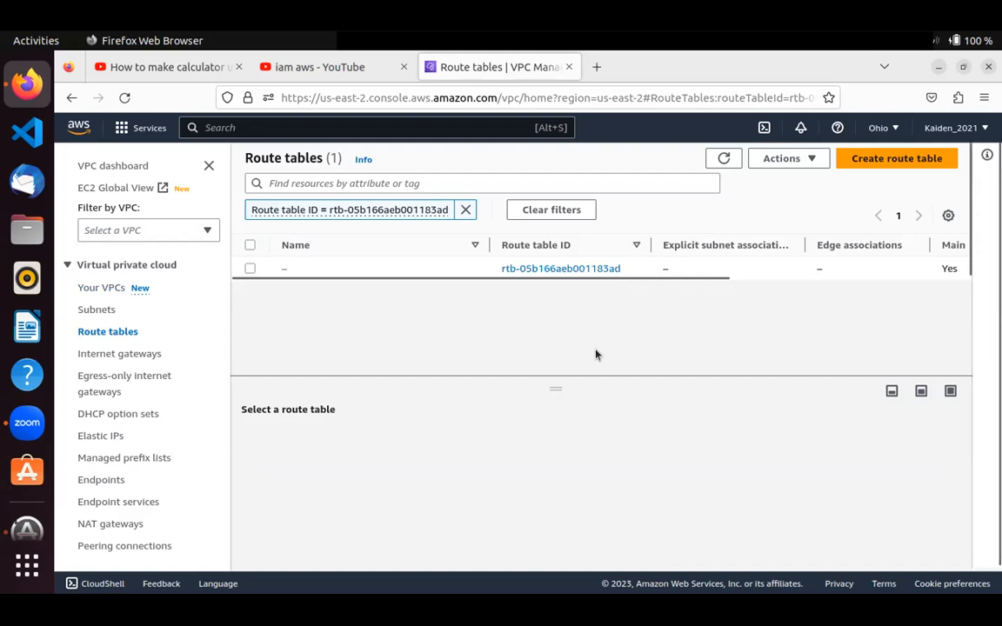
pyautogui.click(549, 268)
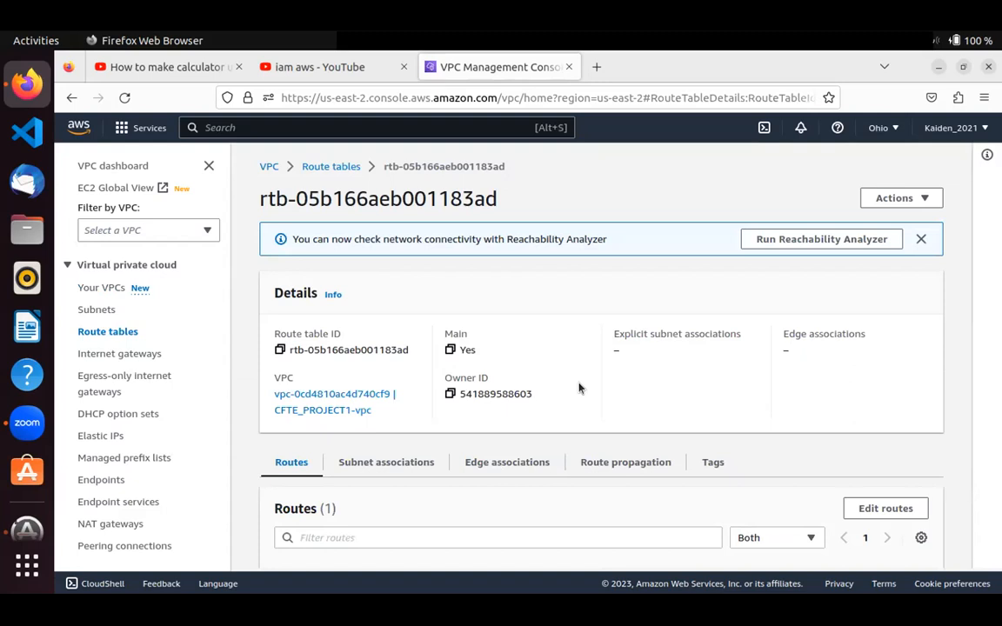
pyautogui.click(419, 463)
pyautogui.scroll(-5, 419, 464)
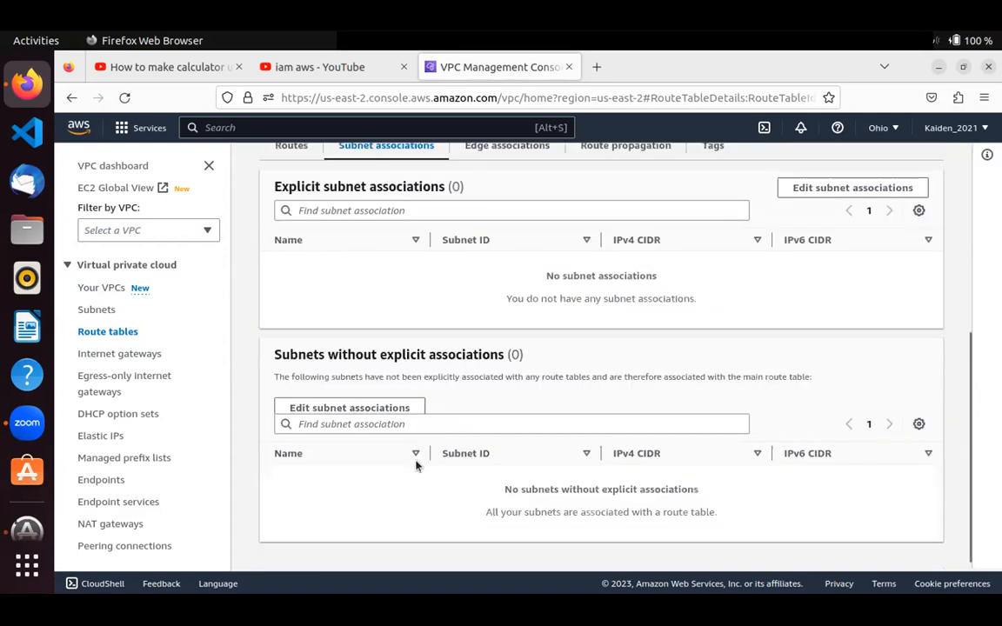
pyautogui.scroll(-2, 415, 466)
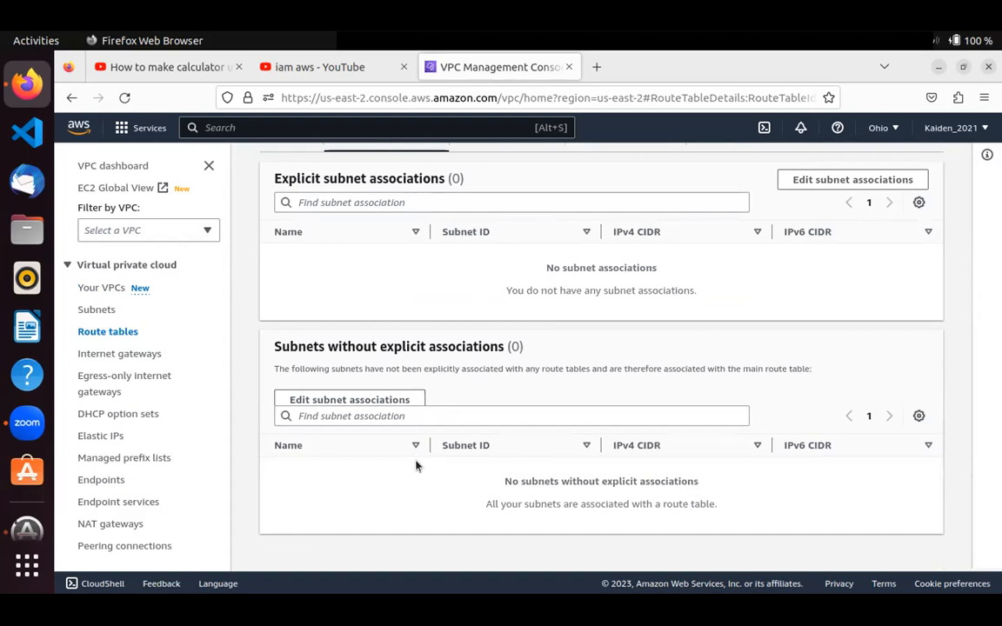
pyautogui.scroll(5, 415, 466)
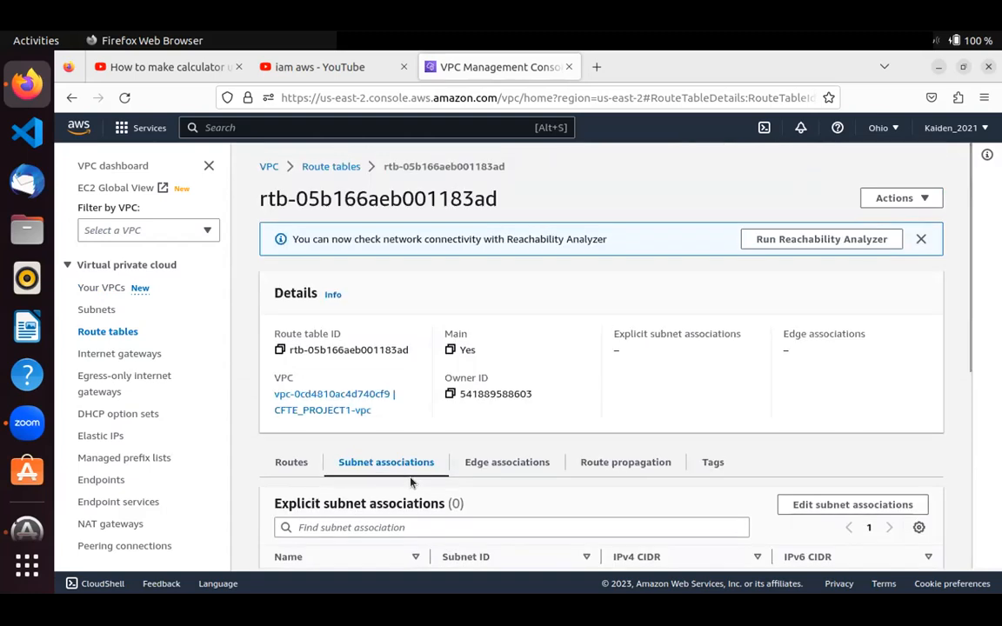
pyautogui.scroll(1, 411, 477)
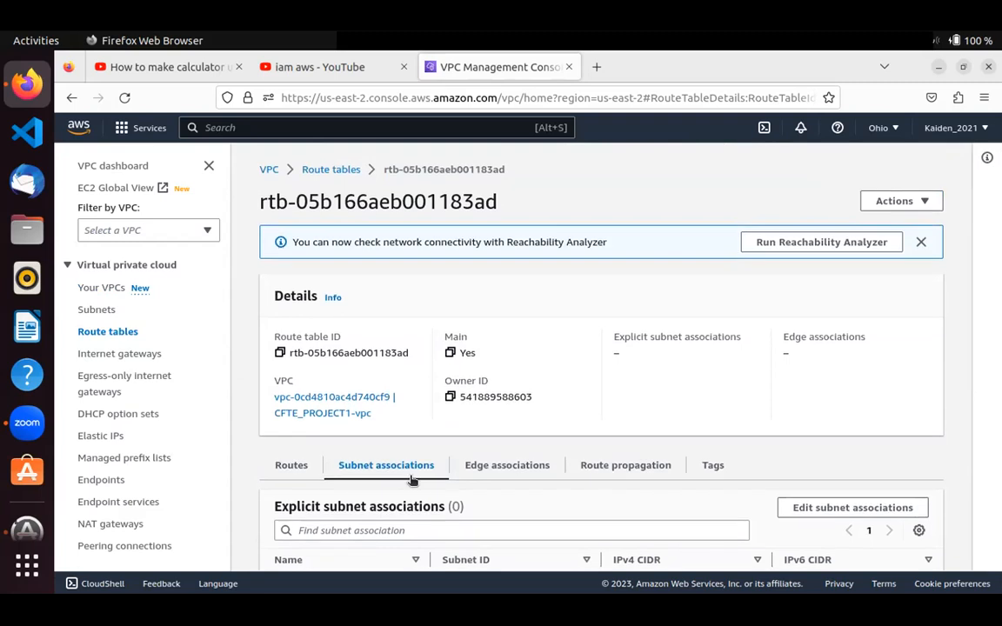
pyautogui.click(599, 466)
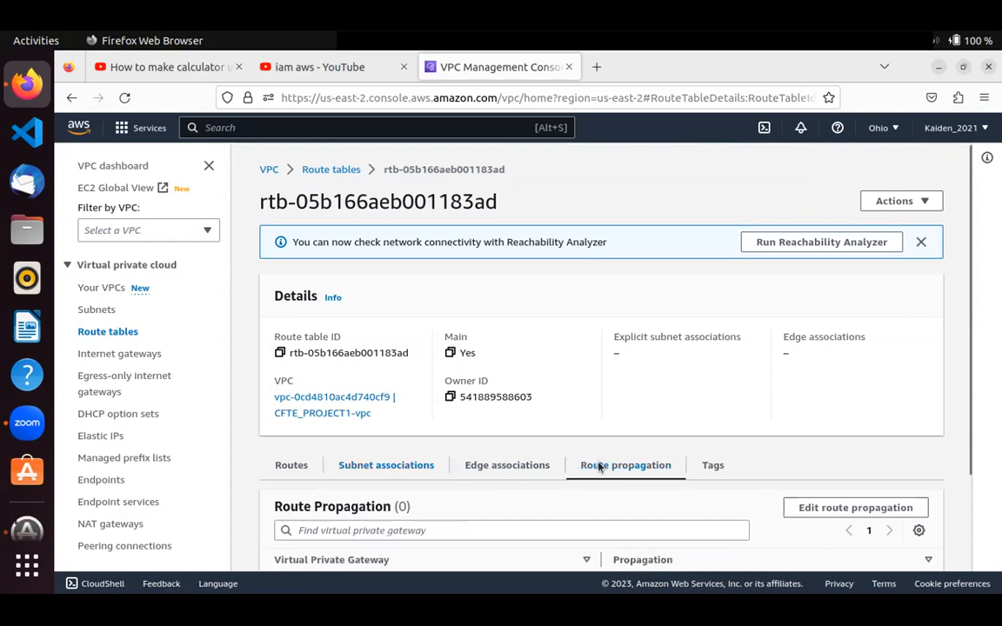
pyautogui.scroll(-2, 599, 467)
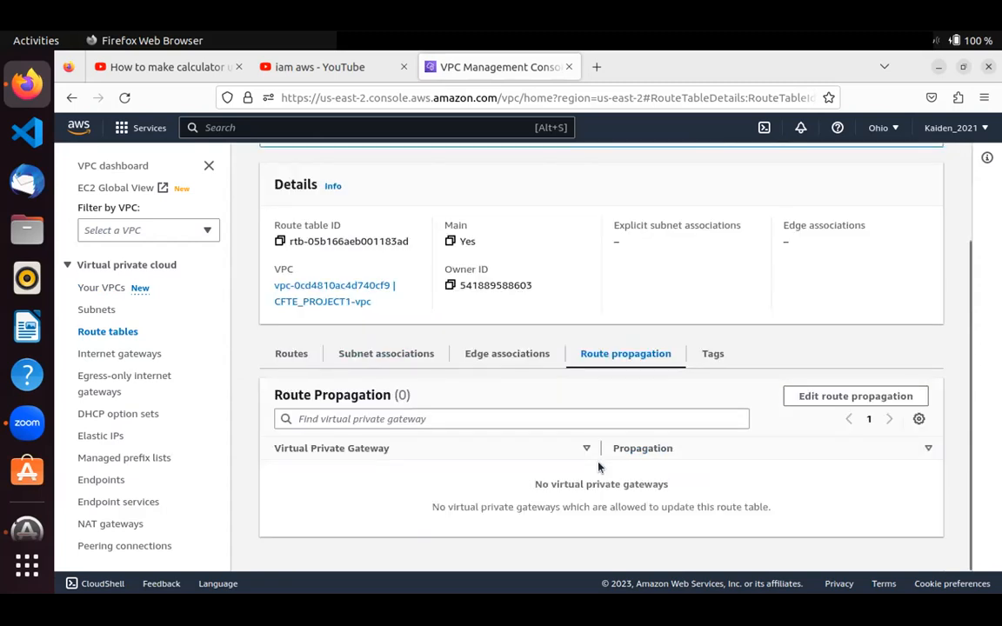
pyautogui.scroll(-1, 598, 468)
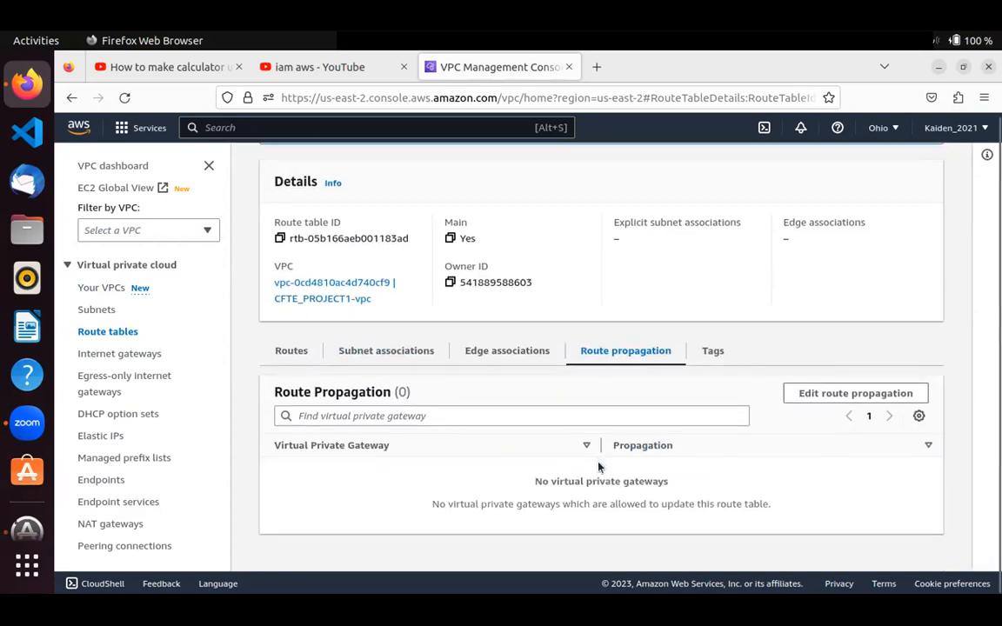
pyautogui.scroll(2, 599, 467)
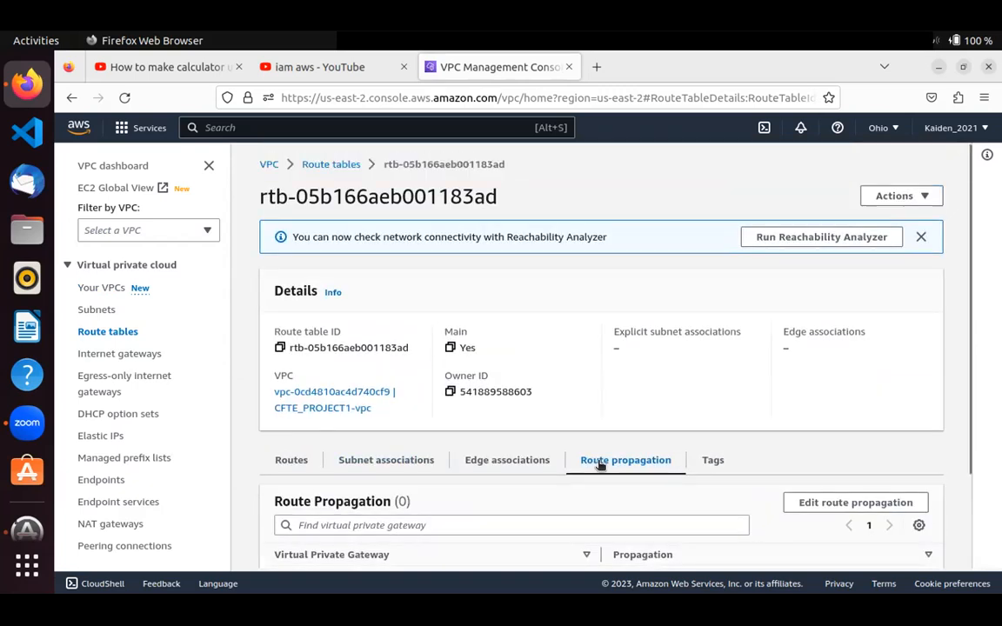
# - Go back through the VPC dashboard to the list of VPCs and open CFTE_PROJECT1-vpc at its resource map
pyautogui.click(267, 167)
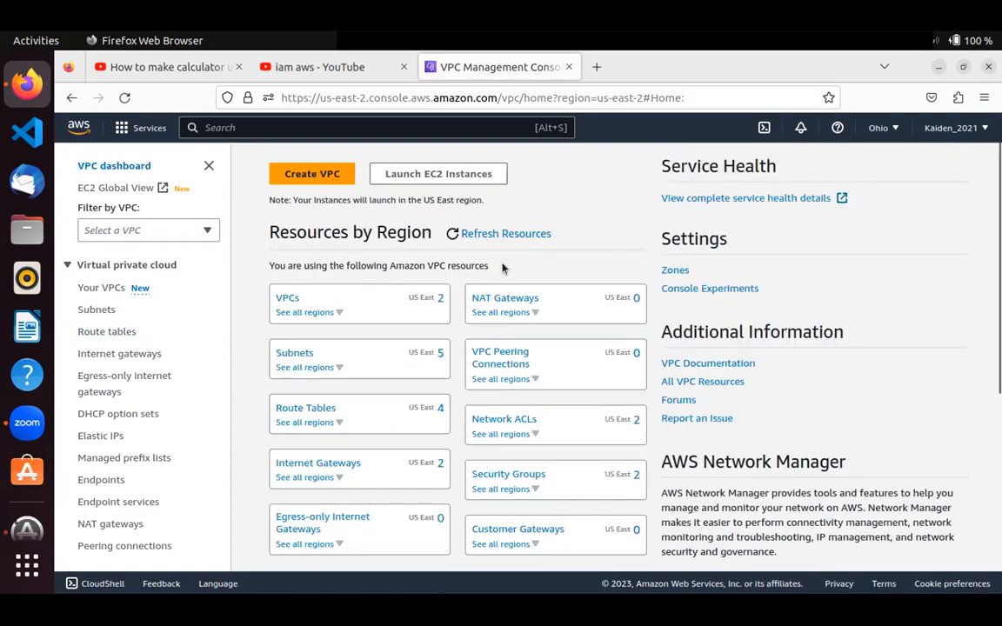
pyautogui.middleClick(279, 301)
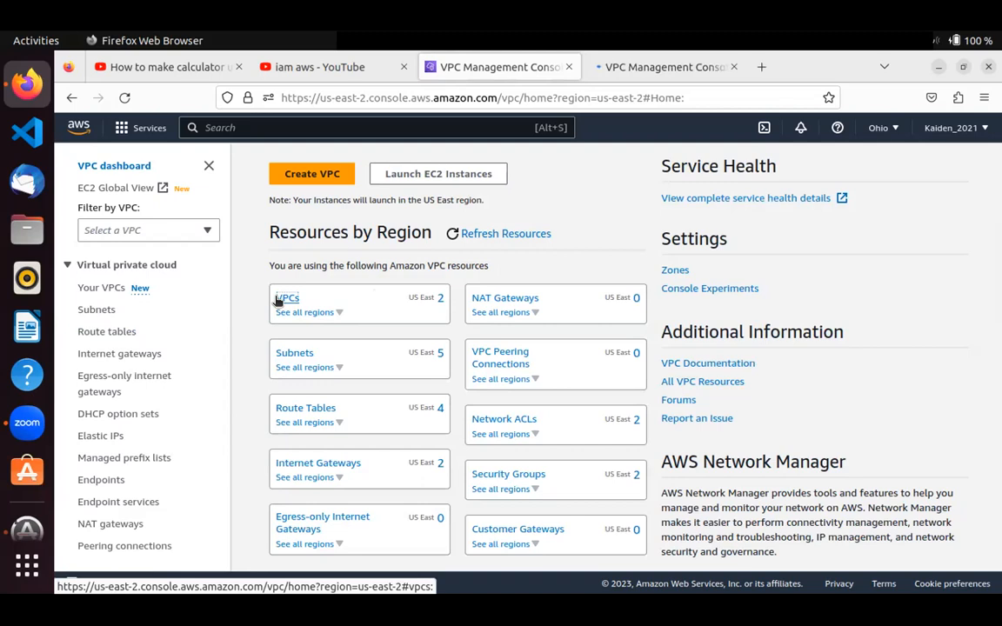
pyautogui.click(282, 301)
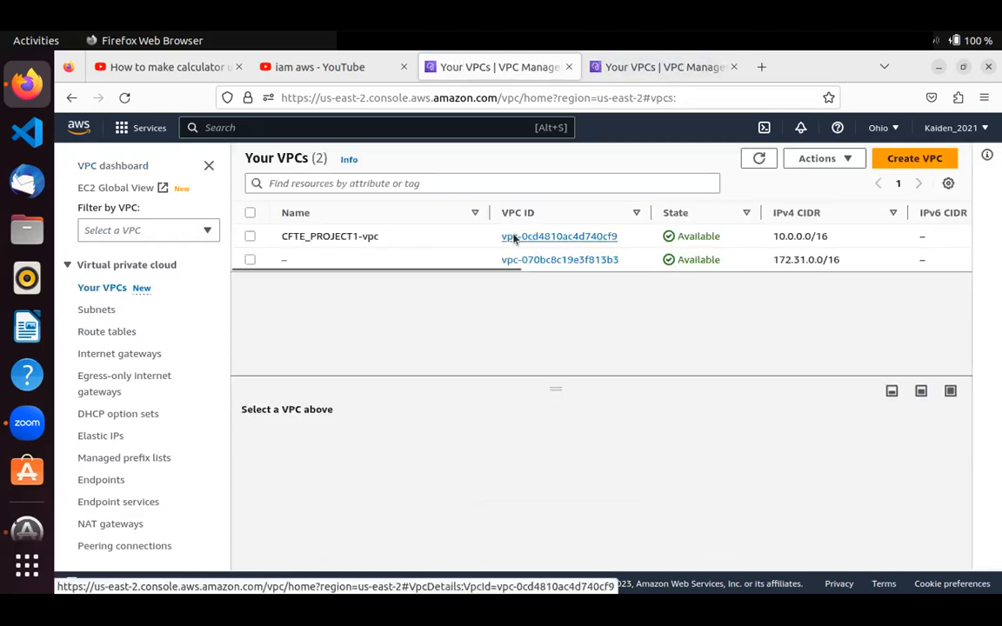
pyautogui.click(513, 238)
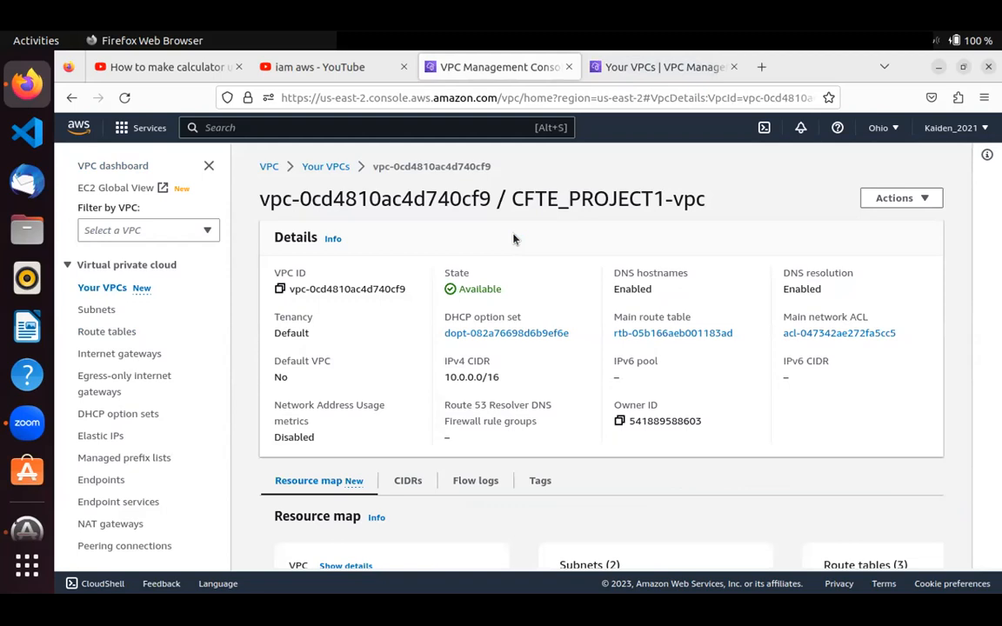
pyautogui.scroll(-3, 513, 239)
pyautogui.scroll(-1, 513, 240)
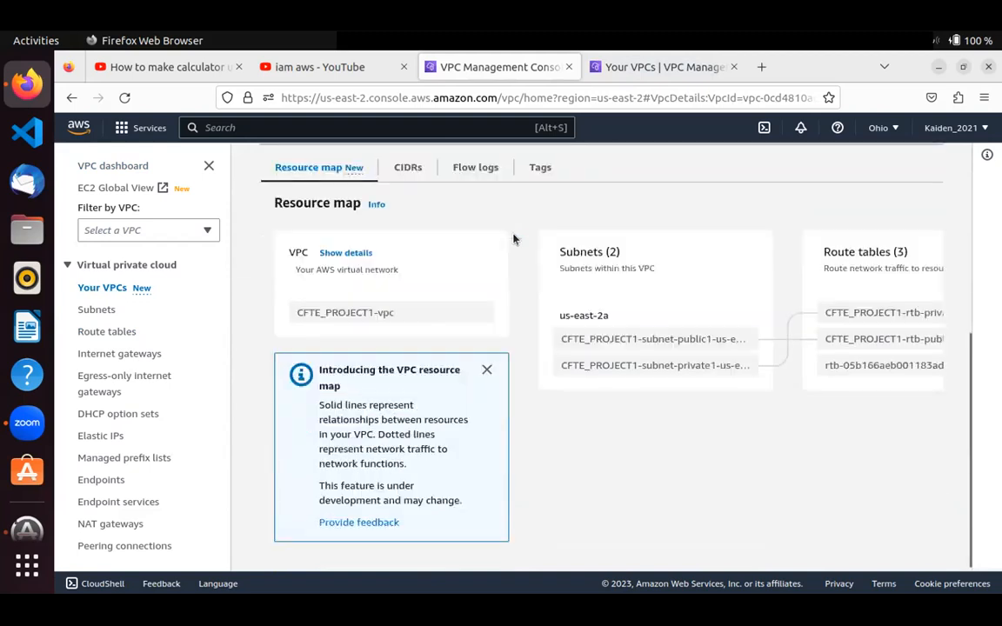
# - Highlight the public subnet's connections in the resource map, then open that subnet and review its details
pyautogui.click(583, 344)
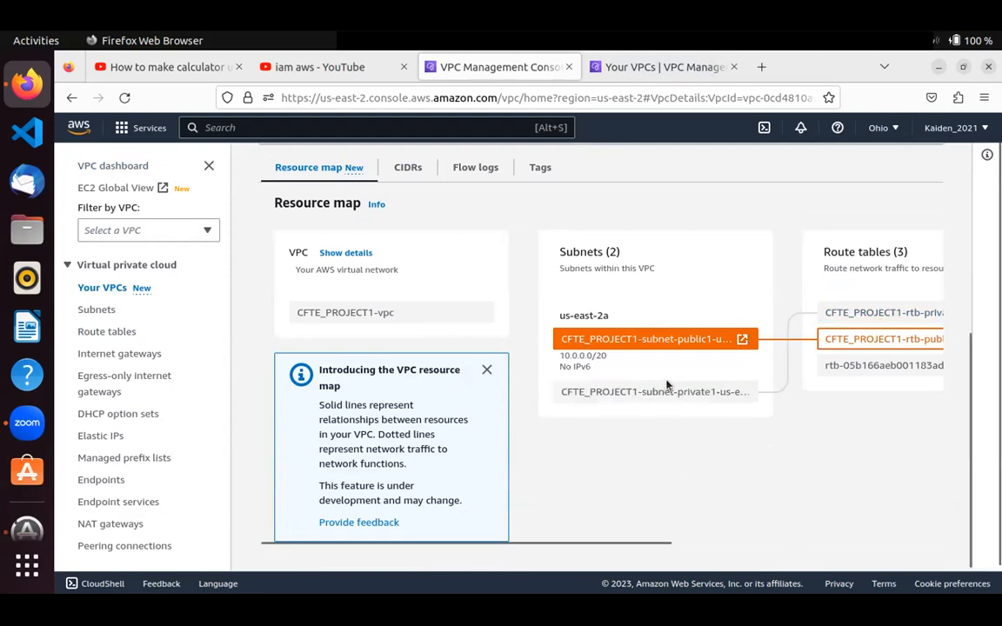
pyautogui.click(657, 343)
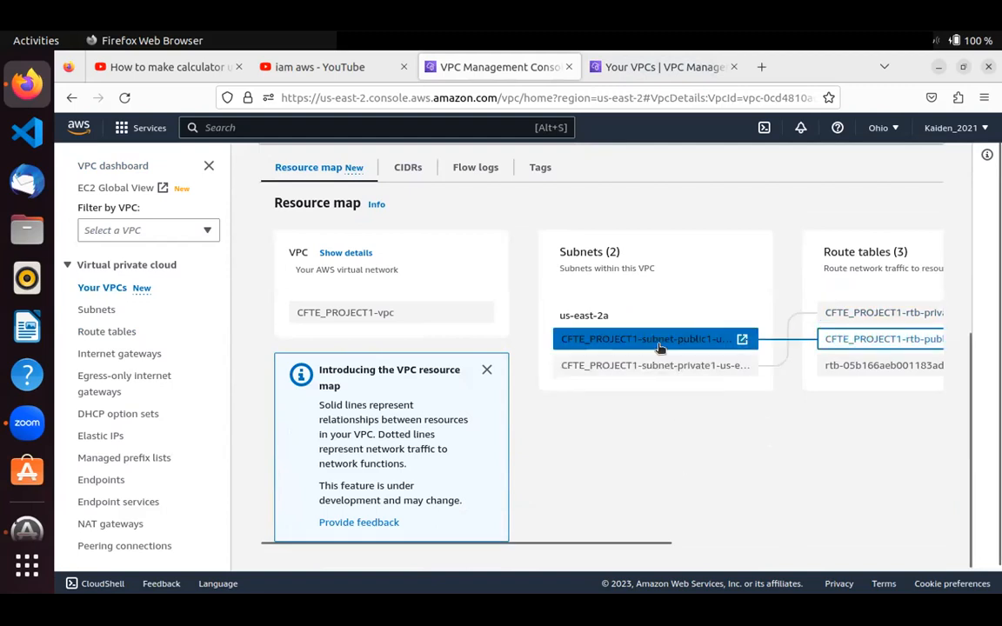
pyautogui.click(742, 340)
pyautogui.click(742, 340)
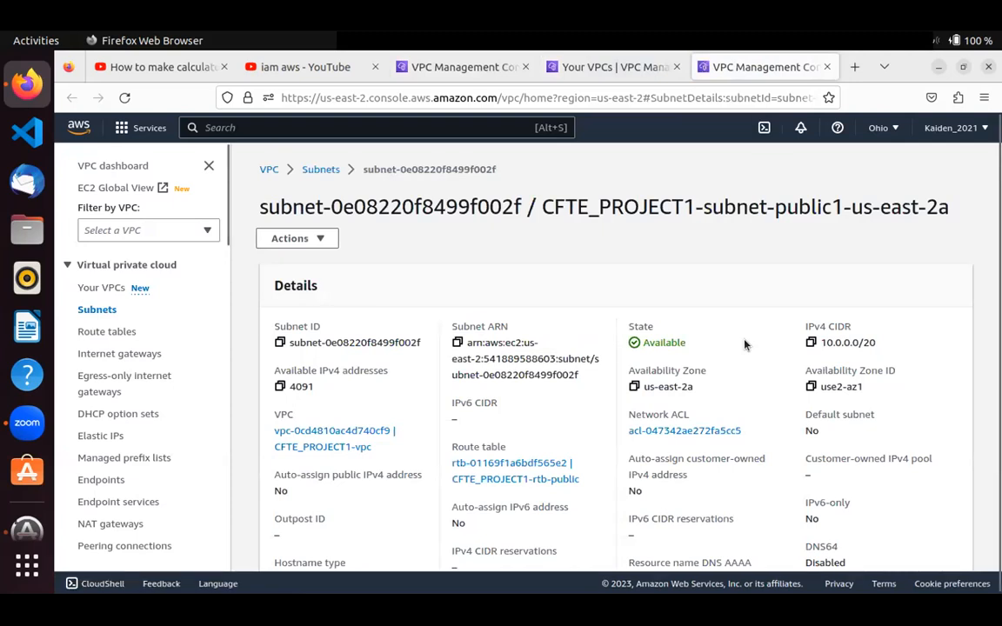
pyautogui.scroll(-2, 744, 345)
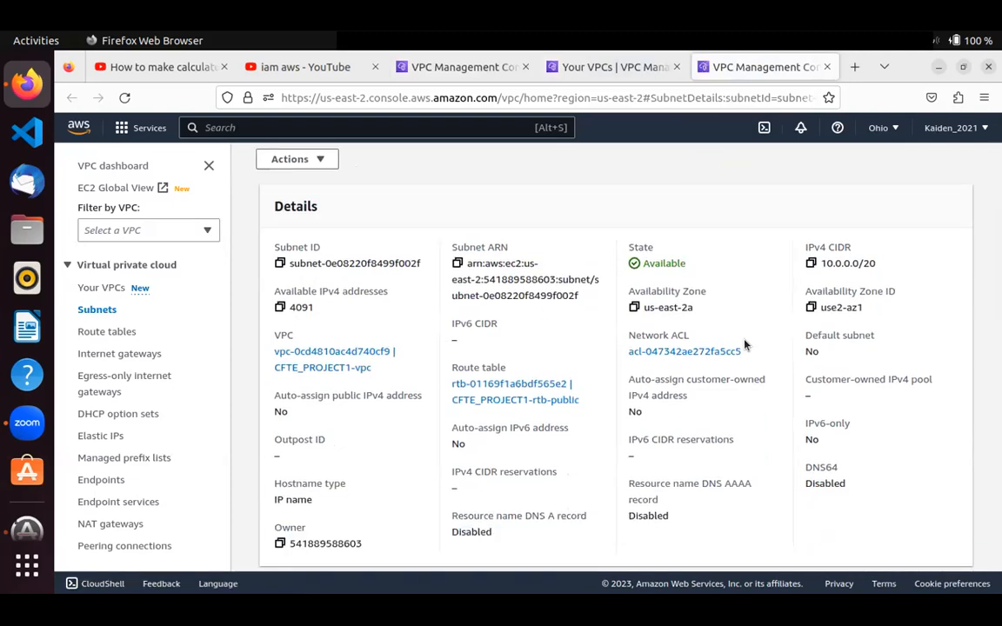
pyautogui.scroll(-2, 744, 346)
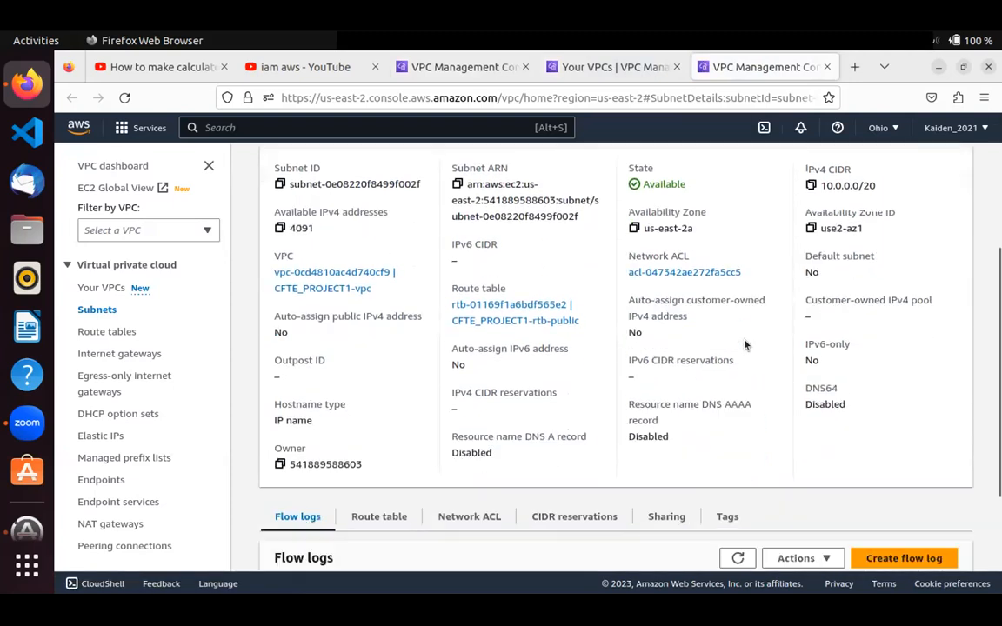
# - Open the public subnet's route table, CFTE_PROJECT1-rtb-public, and examine its routes, route propagation and subnet associations
pyautogui.click(539, 304)
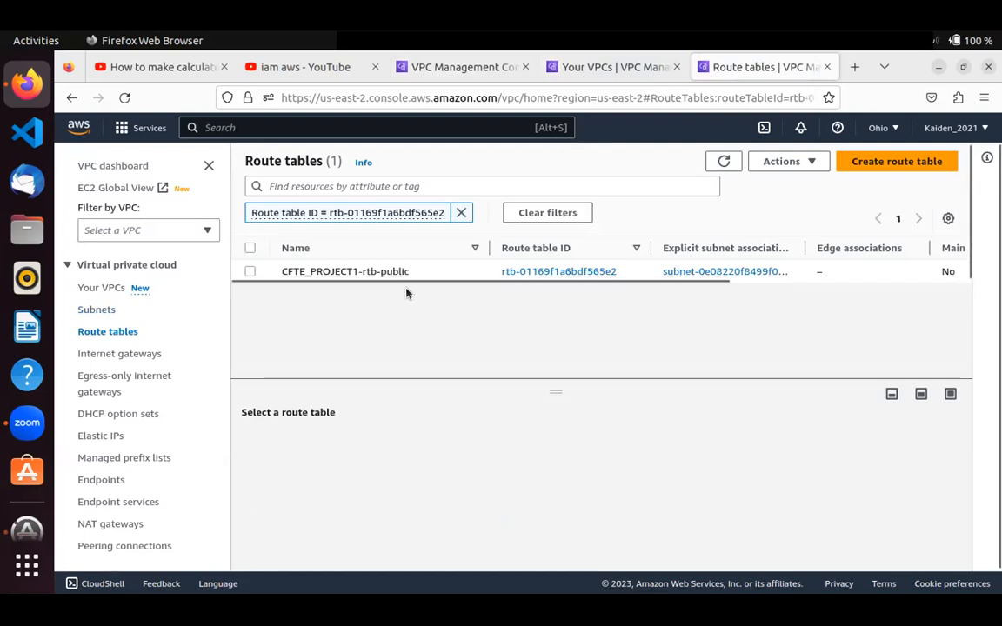
pyautogui.click(537, 271)
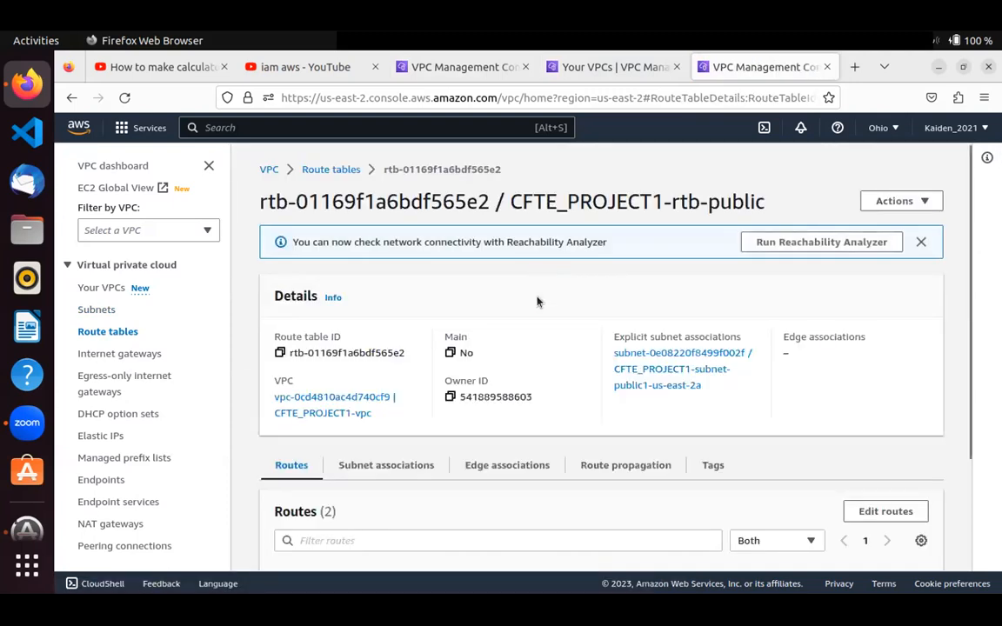
pyautogui.scroll(-3, 537, 300)
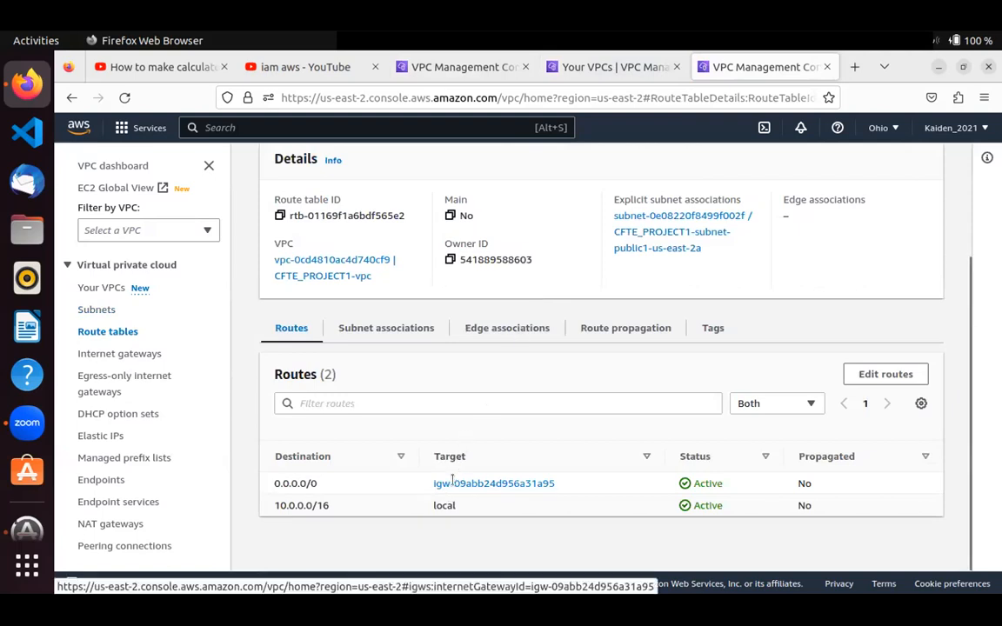
pyautogui.click(591, 336)
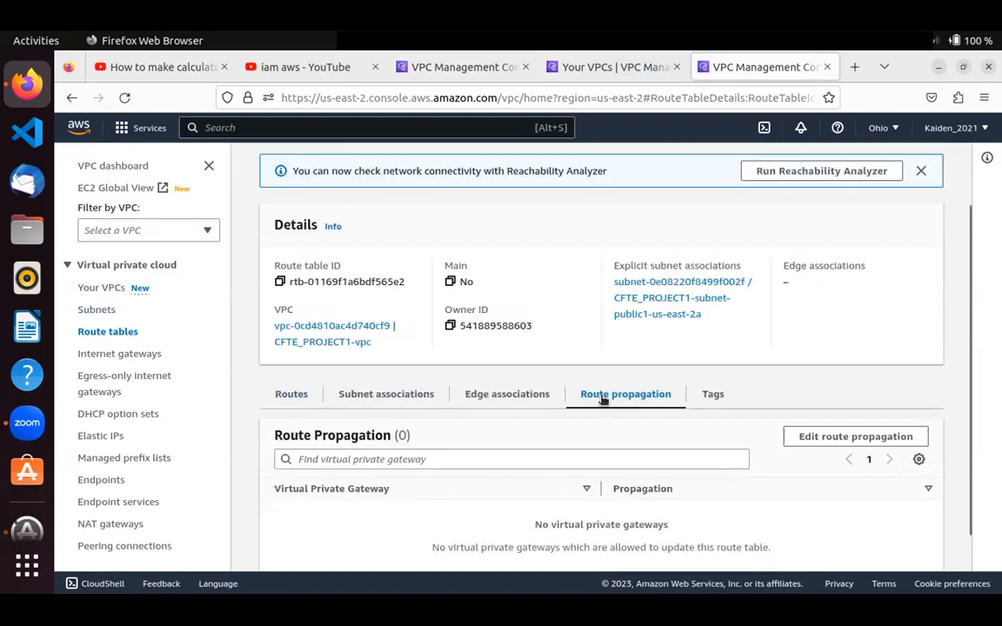
pyautogui.scroll(-1, 601, 400)
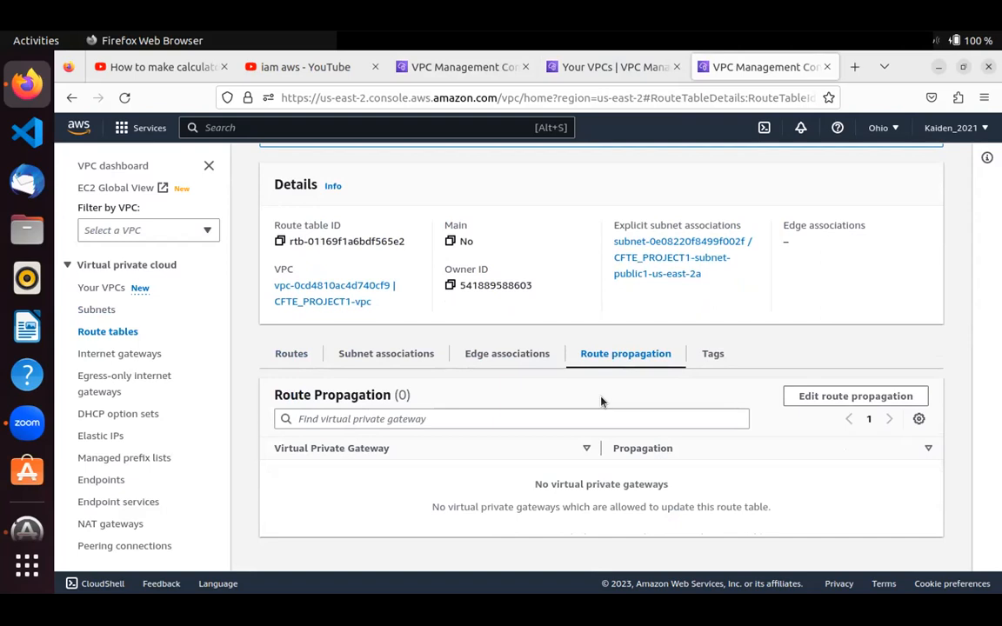
pyautogui.click(426, 353)
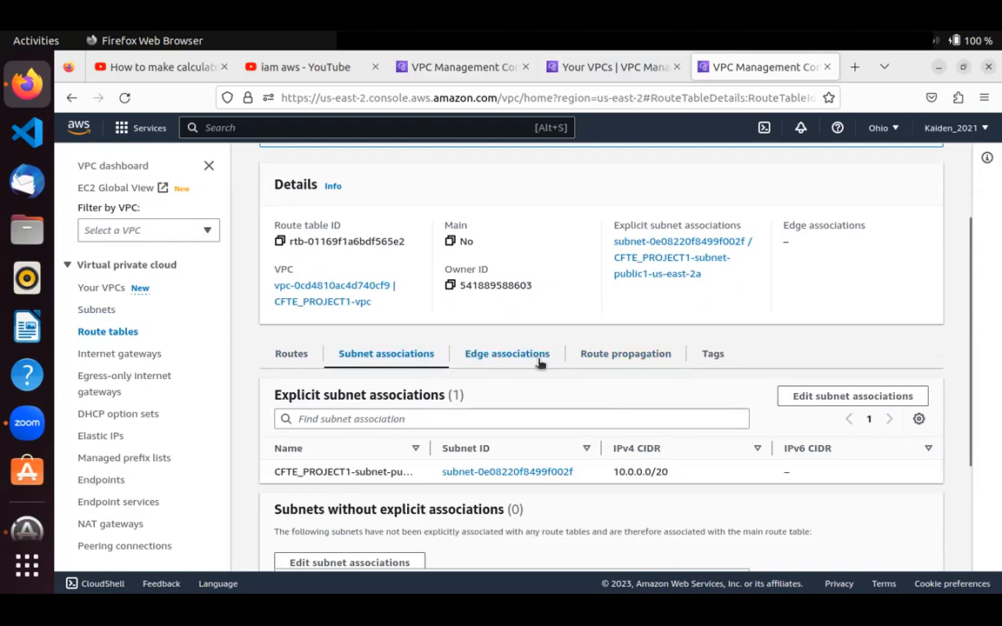
pyautogui.scroll(-3, 539, 364)
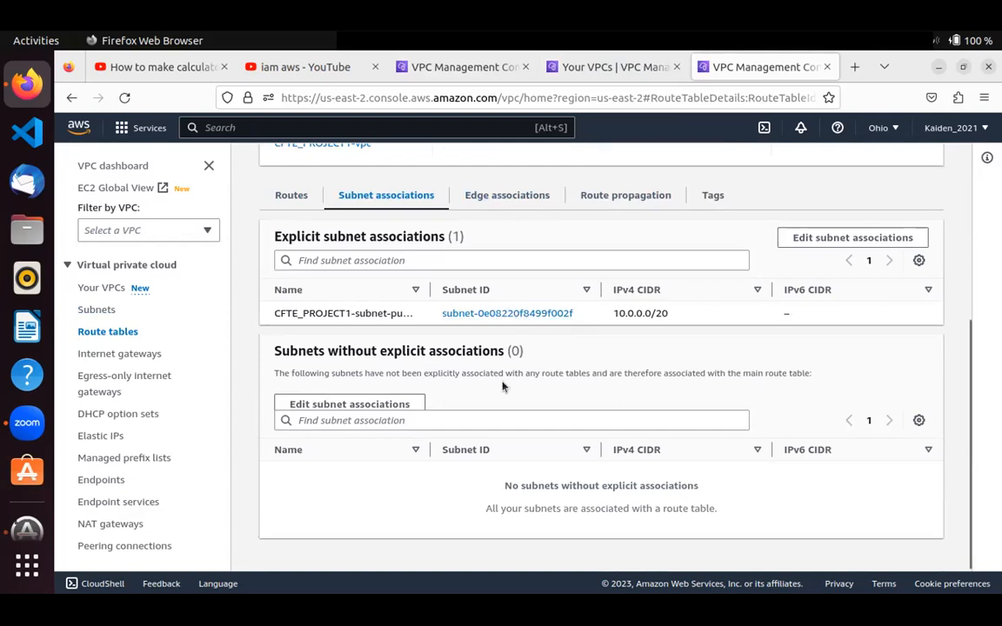
# - Return to the public route table's routes and open the internet gateway targeted by the 0.0.0.0/0 route to view its details
pyautogui.click(289, 196)
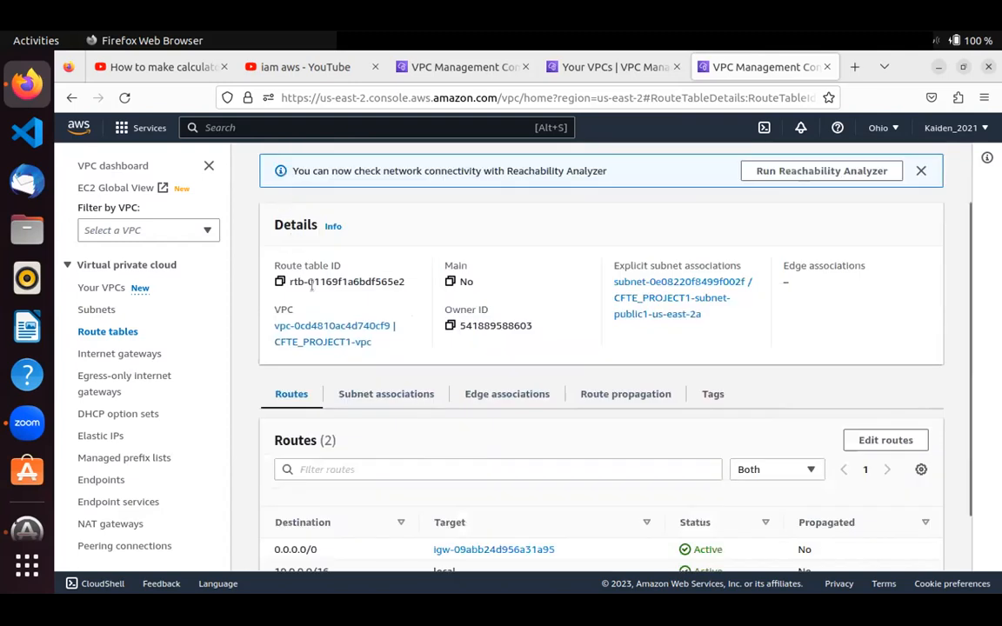
pyautogui.scroll(-2, 308, 279)
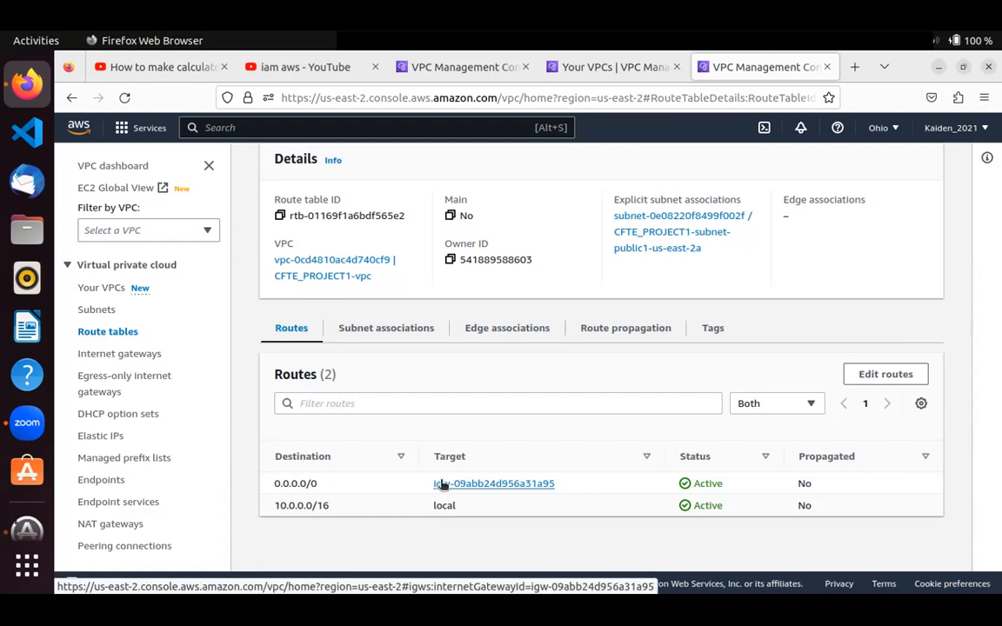
pyautogui.click(442, 484)
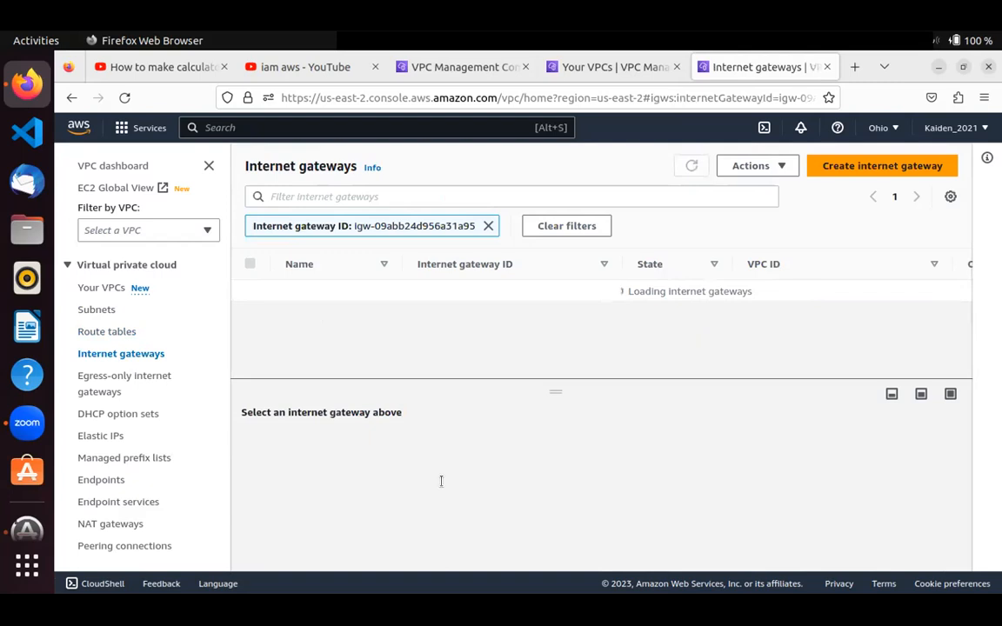
pyautogui.scroll(-1, 383, 518)
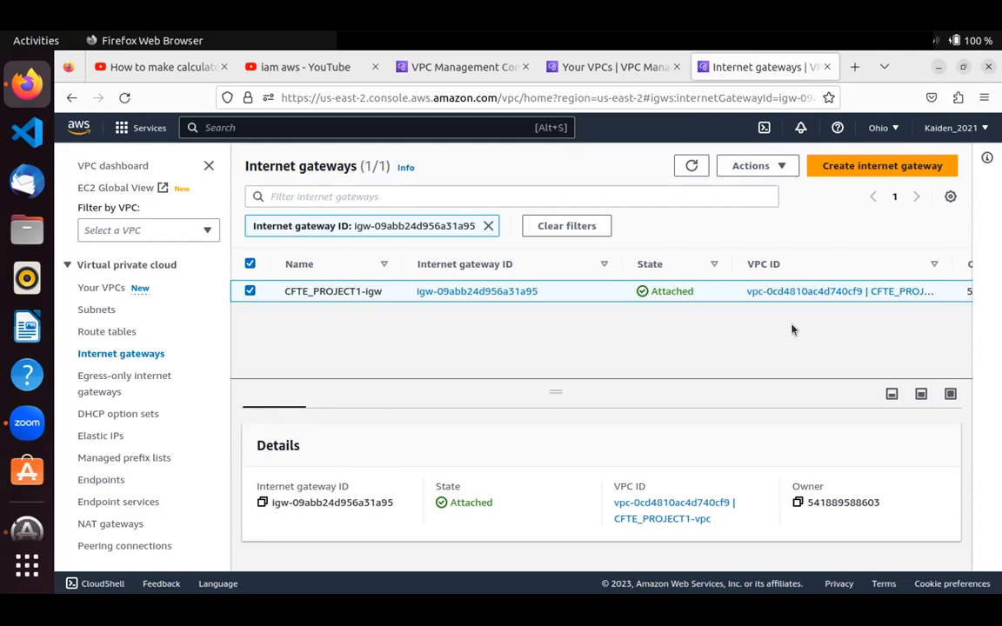
pyautogui.press('super+s')
pyautogui.press('Return')
pyautogui.press('Down')
pyautogui.press('Return')
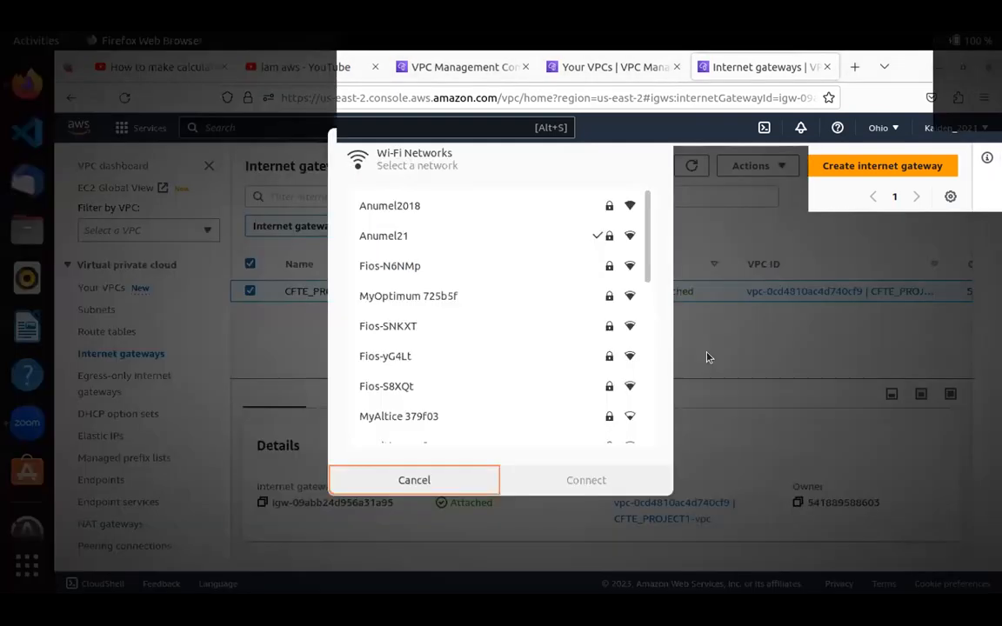
pyautogui.press('Tab')
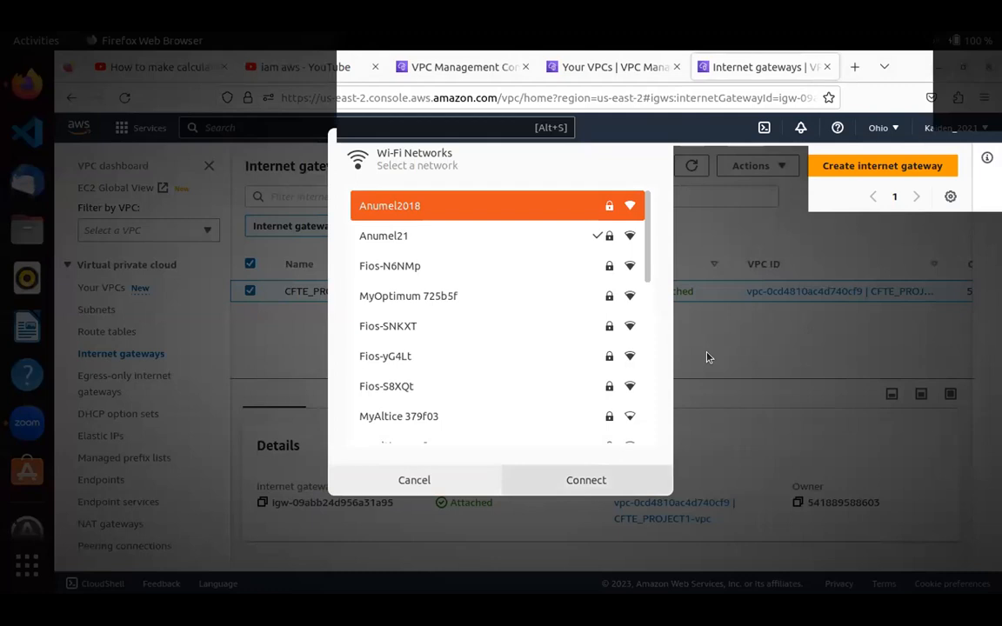
pyautogui.press('Escape')
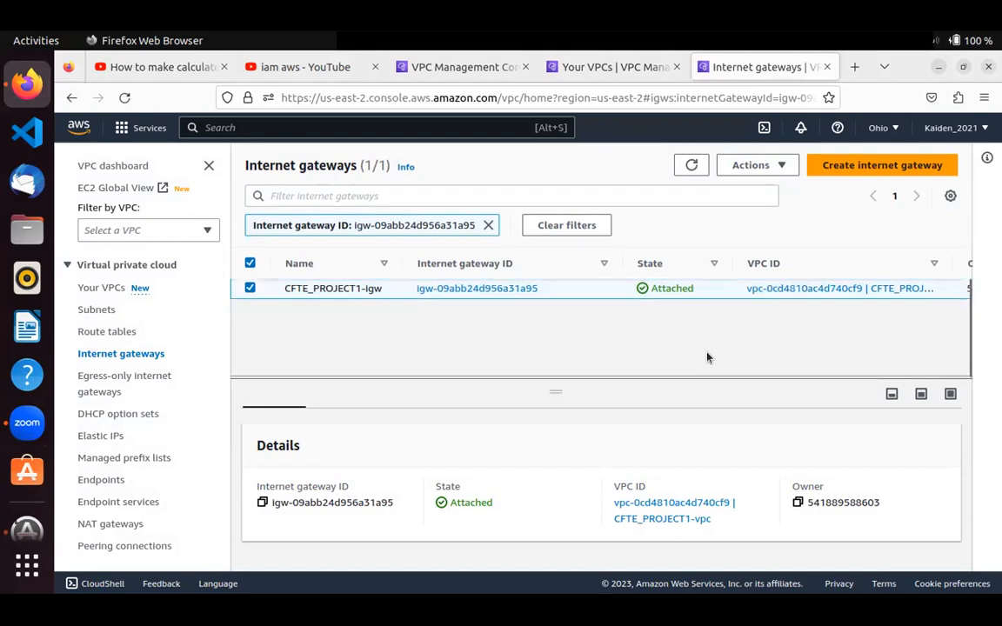
pyautogui.scroll(2, 659, 458)
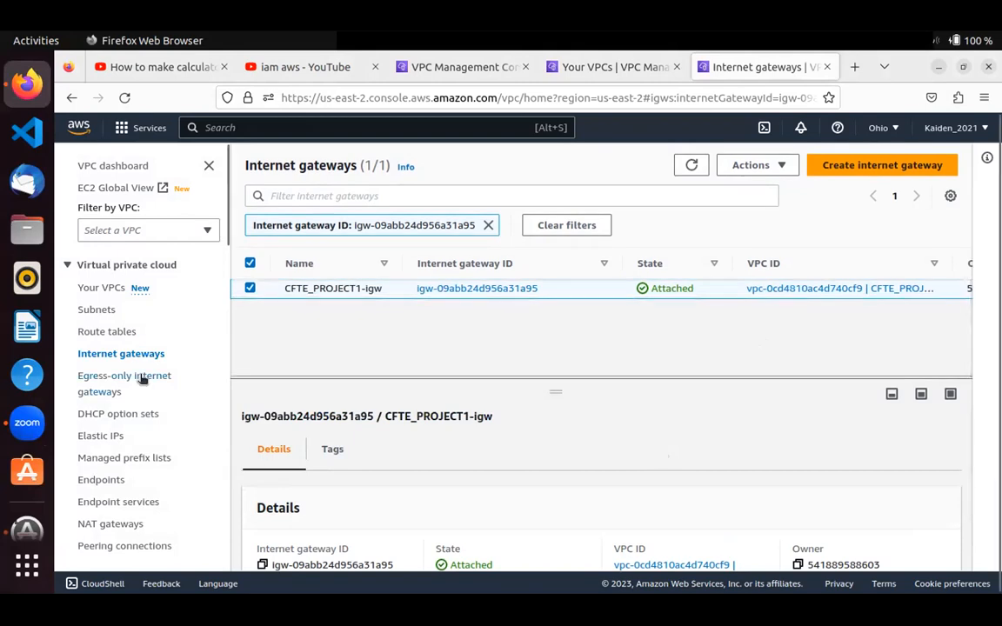
# - View the Elastic IP addresses page, also opening it in a separate browser tab, and check the list of NAT gateways
pyautogui.middleClick(110, 442)
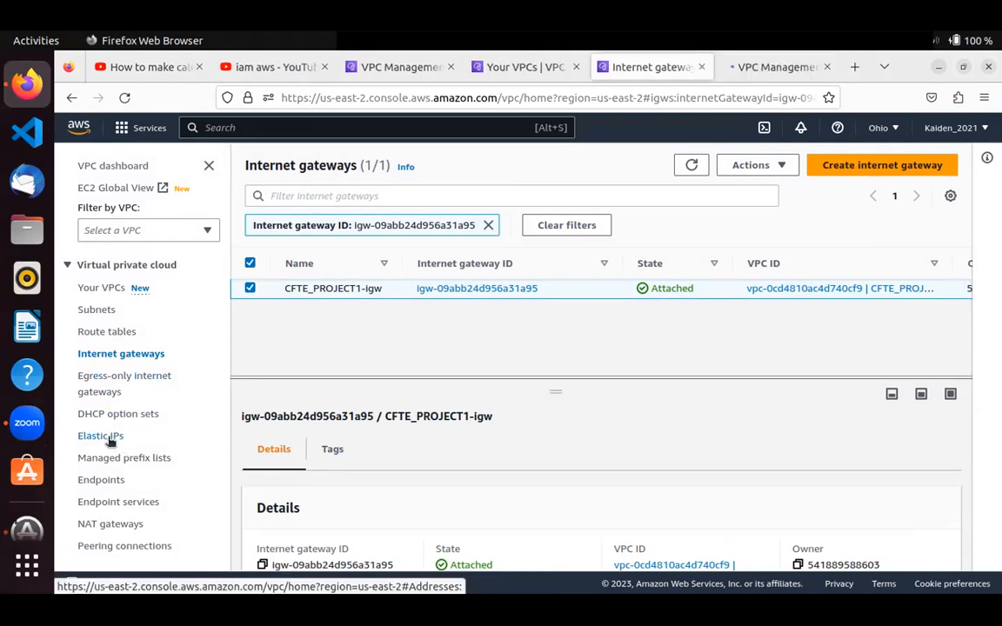
pyautogui.click(111, 436)
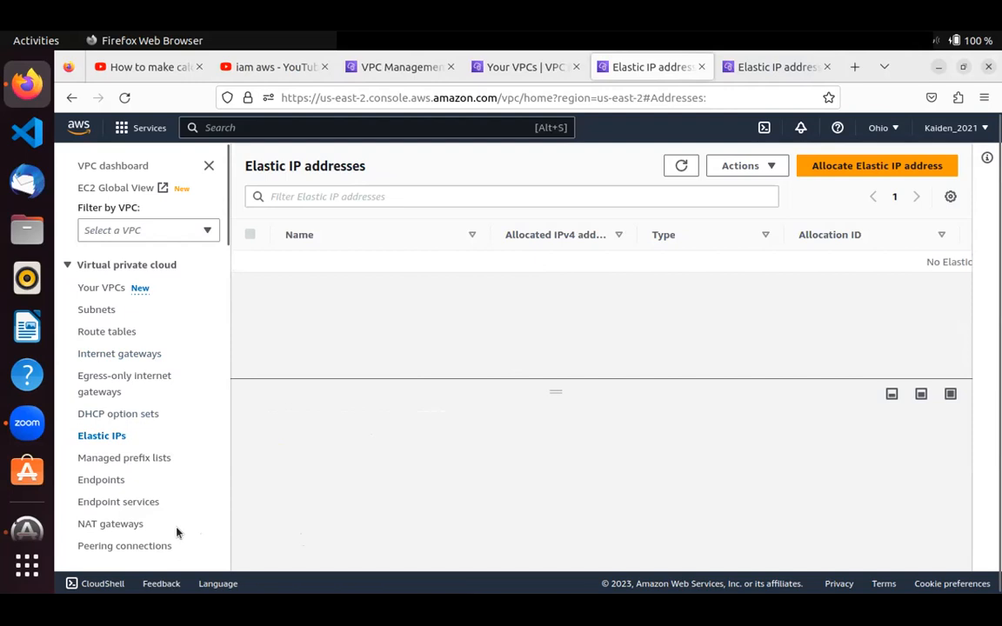
pyautogui.click(100, 524)
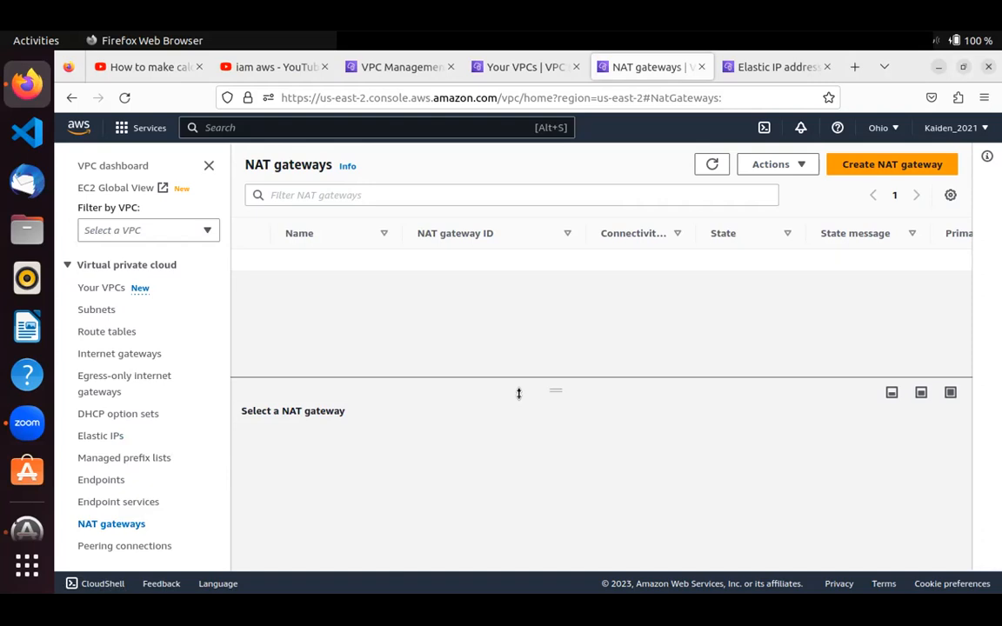
pyautogui.scroll(2, 519, 393)
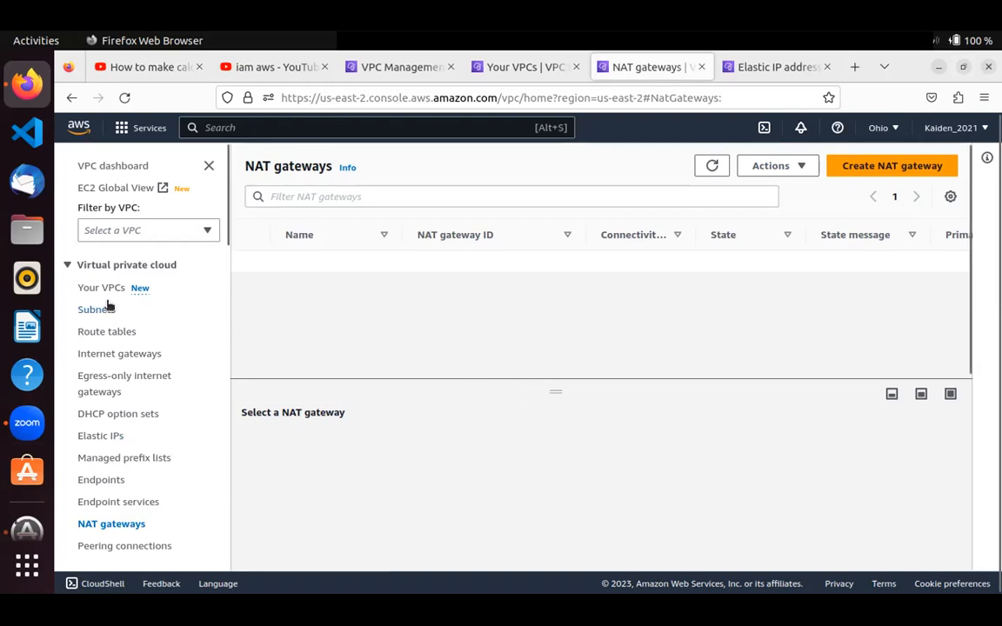
# - Return to the list of VPCs, open the details of CFTE_PROJECT1-vpc and dismiss the error banner
pyautogui.click(101, 289)
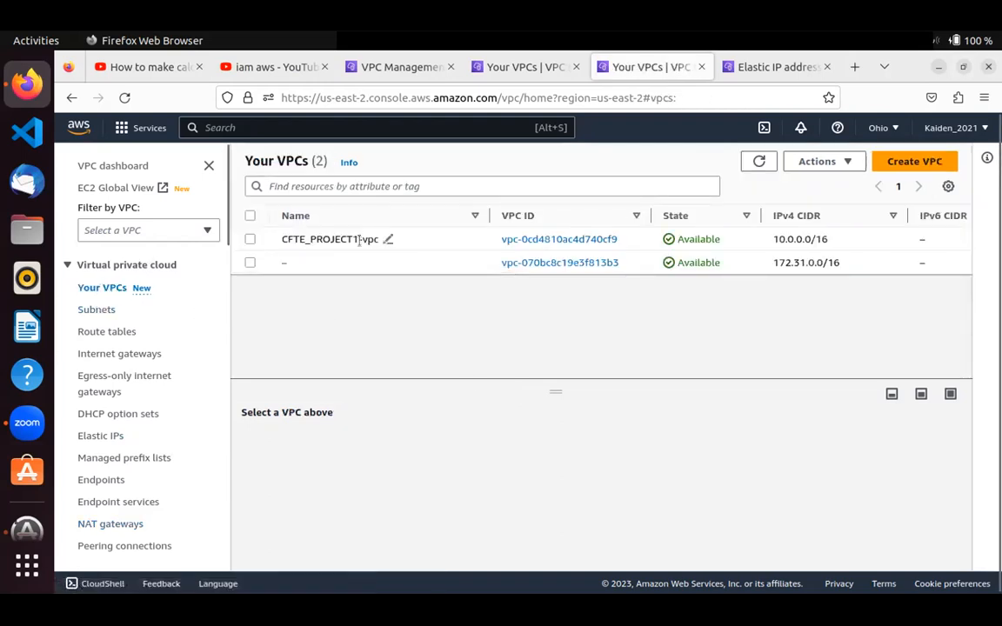
pyautogui.click(514, 241)
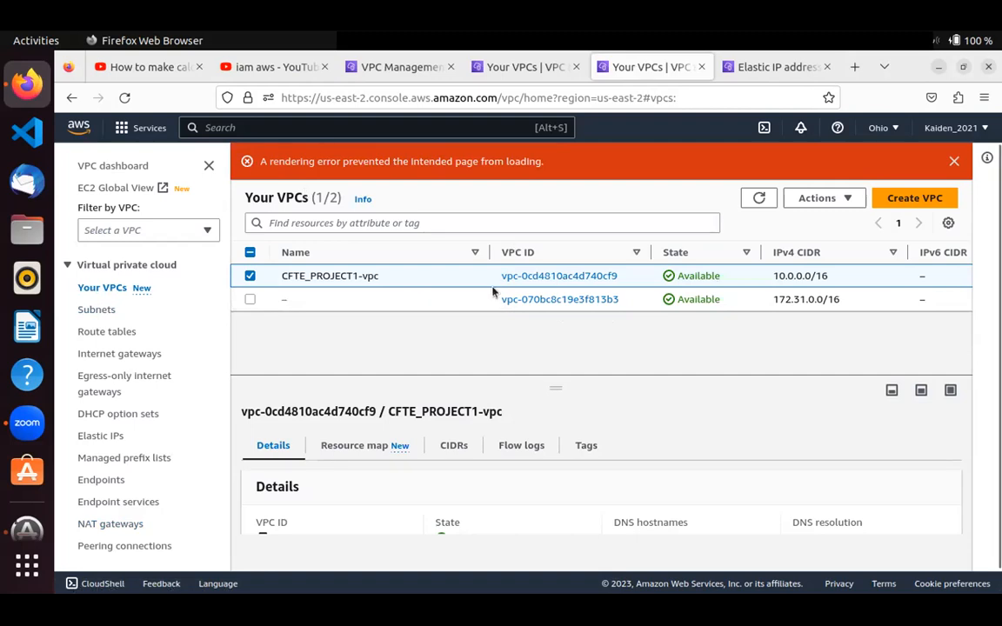
pyautogui.click(562, 274)
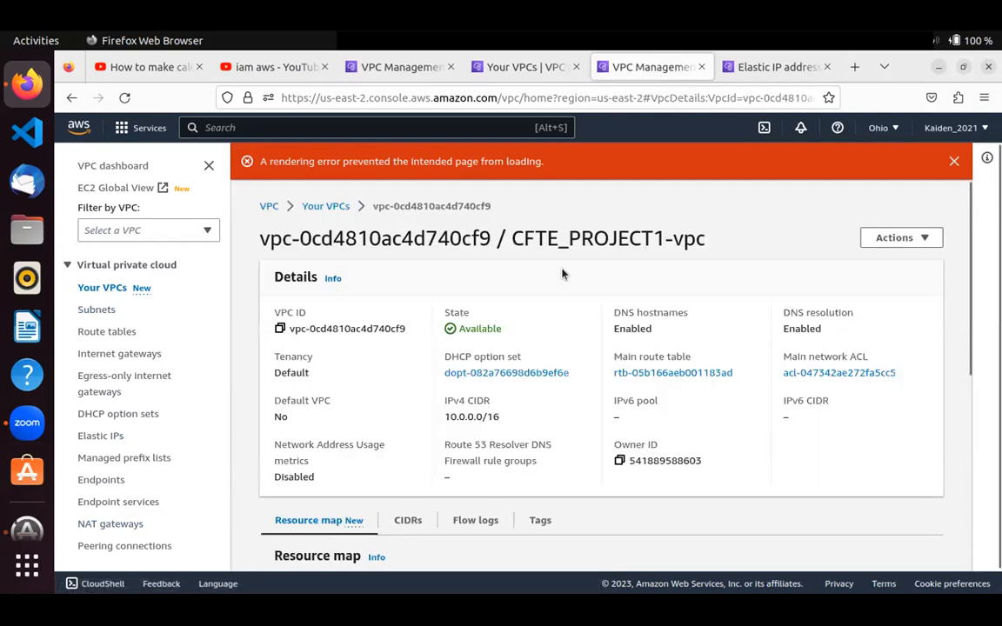
pyautogui.scroll(-5, 561, 275)
pyautogui.scroll(3, 564, 272)
pyautogui.scroll(2, 563, 272)
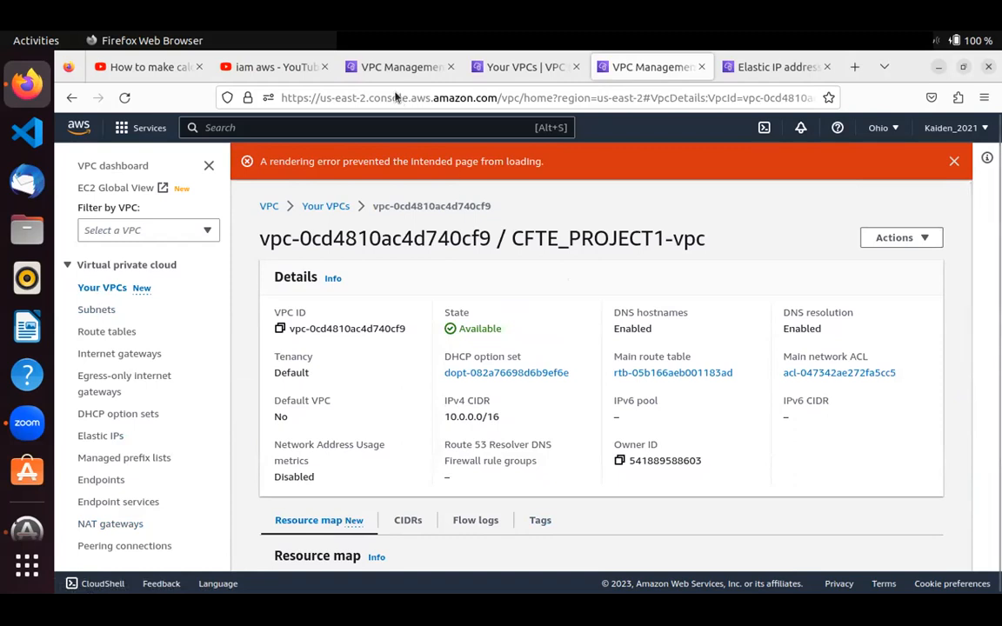
pyautogui.click(954, 161)
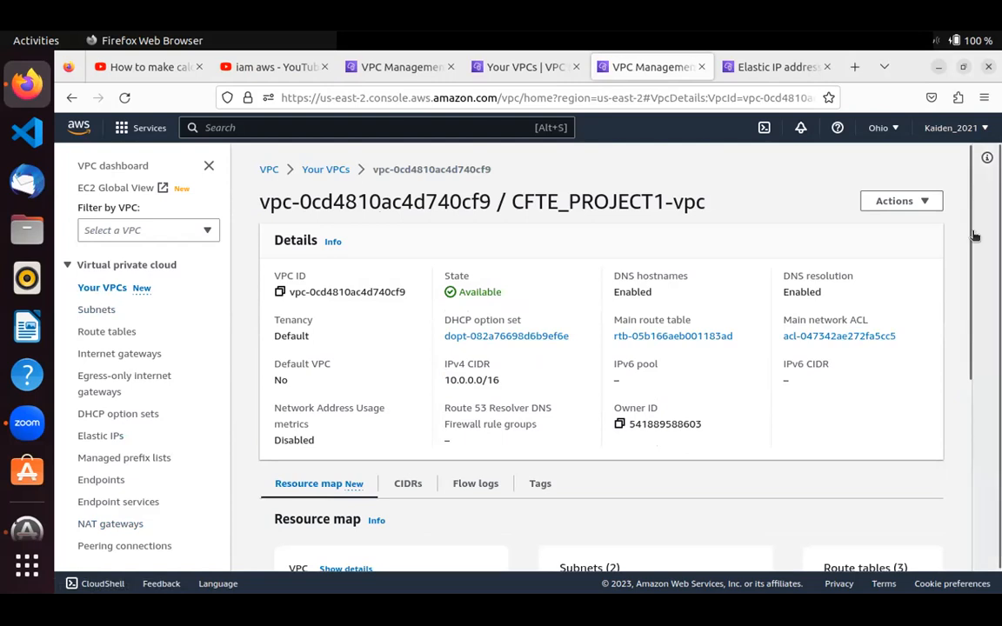
# - Examine the VPC's resource map from its subnets through the route tables to the CFTE_PROJECT1-igw network connection
pyautogui.scroll(-5, 916, 383)
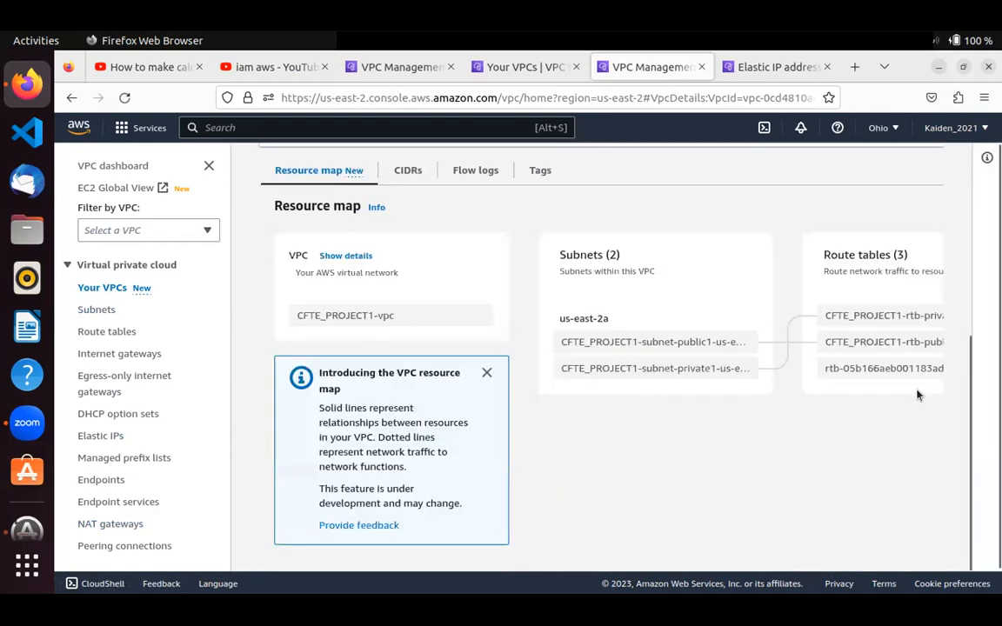
pyautogui.hscroll(2, 917, 395)
pyautogui.hscroll(6, 916, 396)
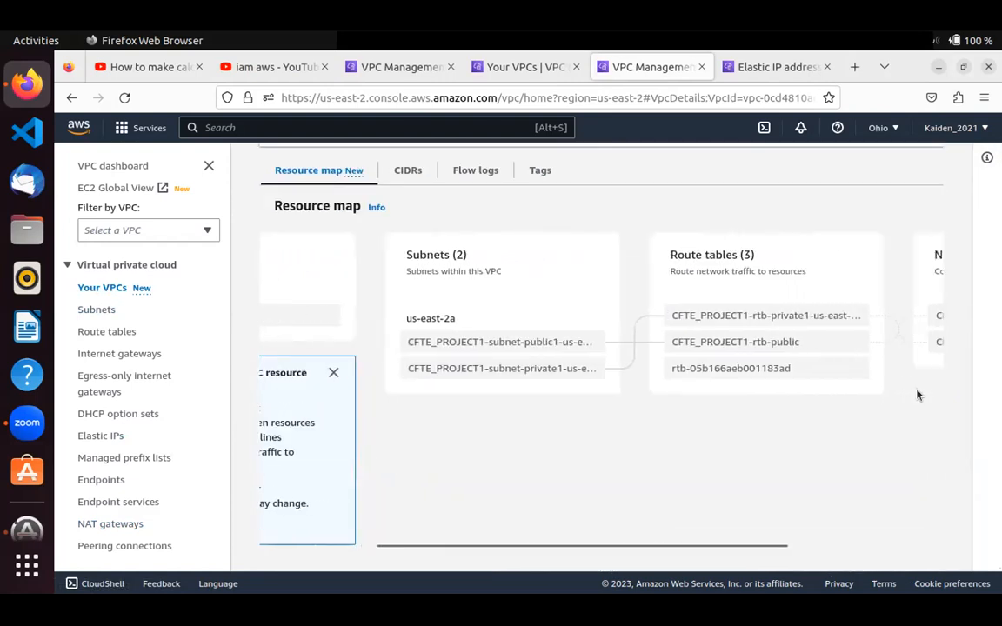
pyautogui.hscroll(1, 916, 395)
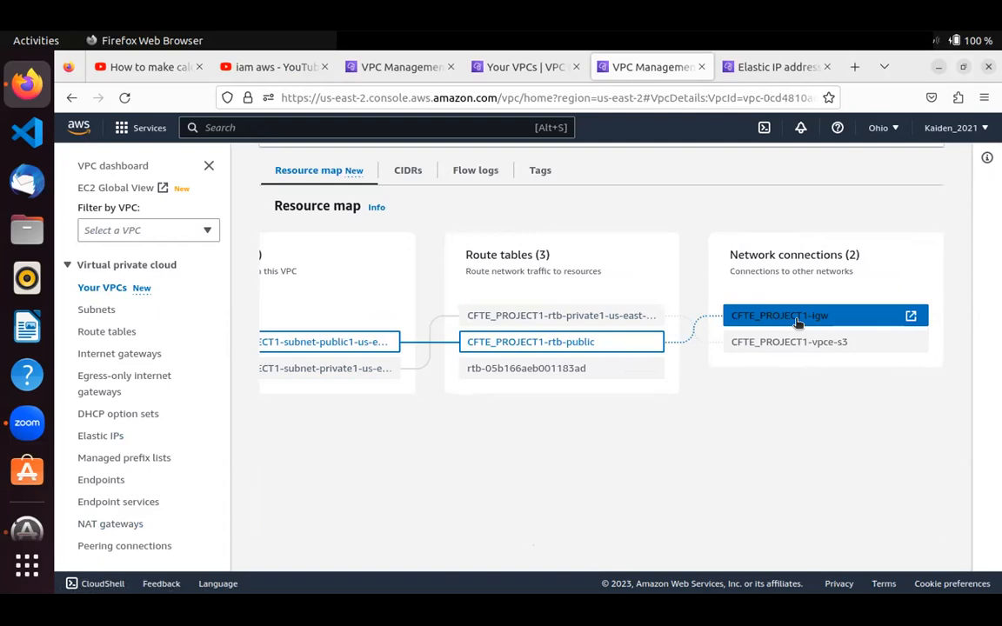
pyautogui.hscroll(-8, 796, 324)
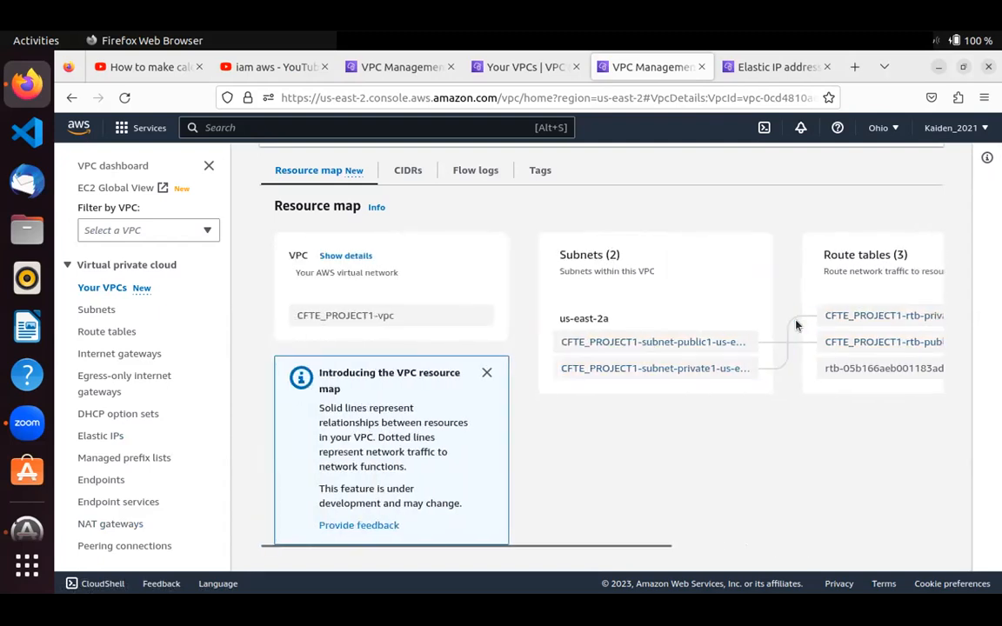
pyautogui.scroll(4, 667, 335)
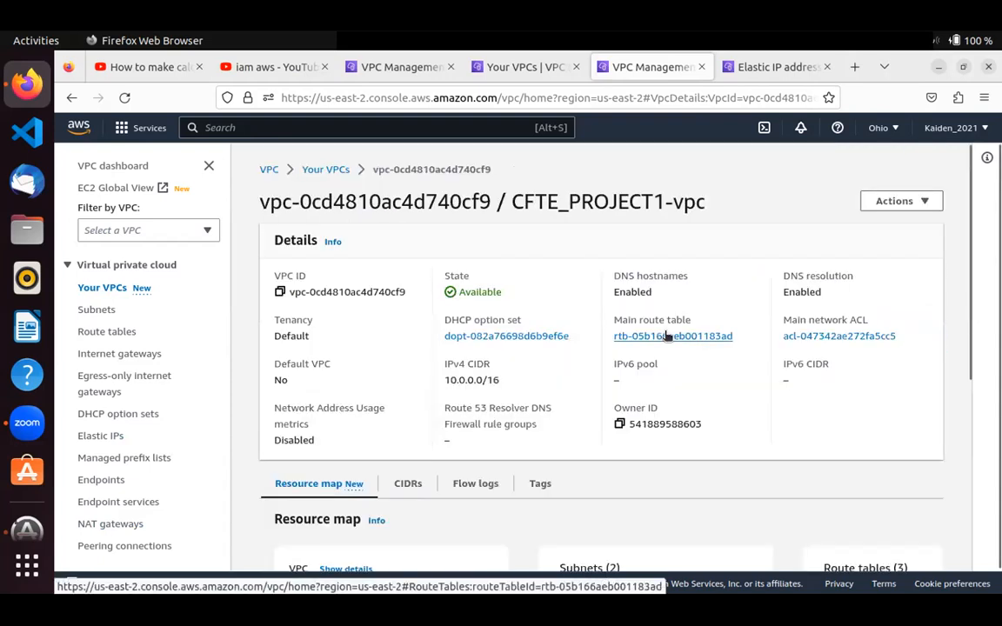